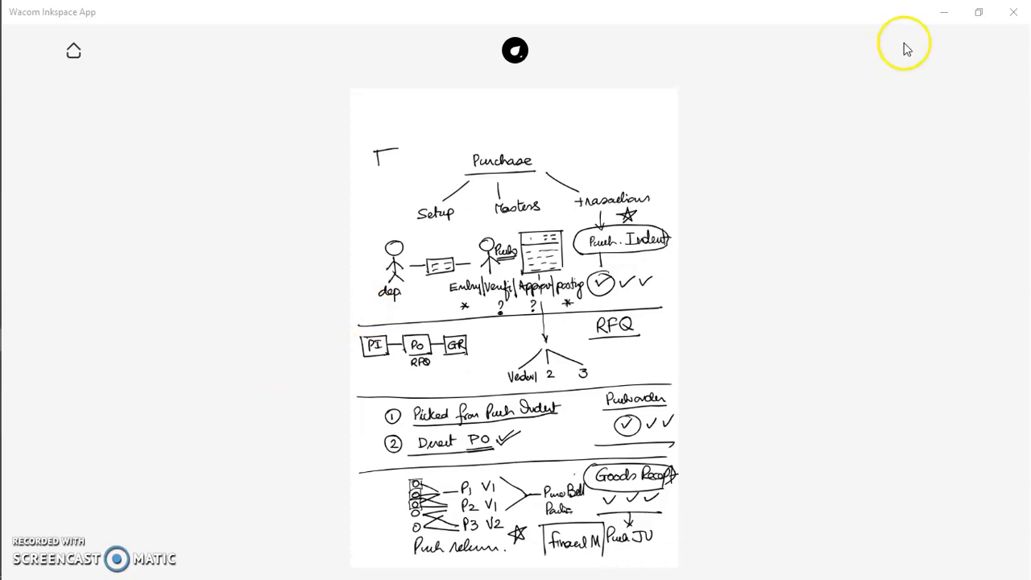
Switch to the Plumsoft ERP in the browser and start a new purchase indent in the Purchase module's Purchase Details.
left_click(946, 16)
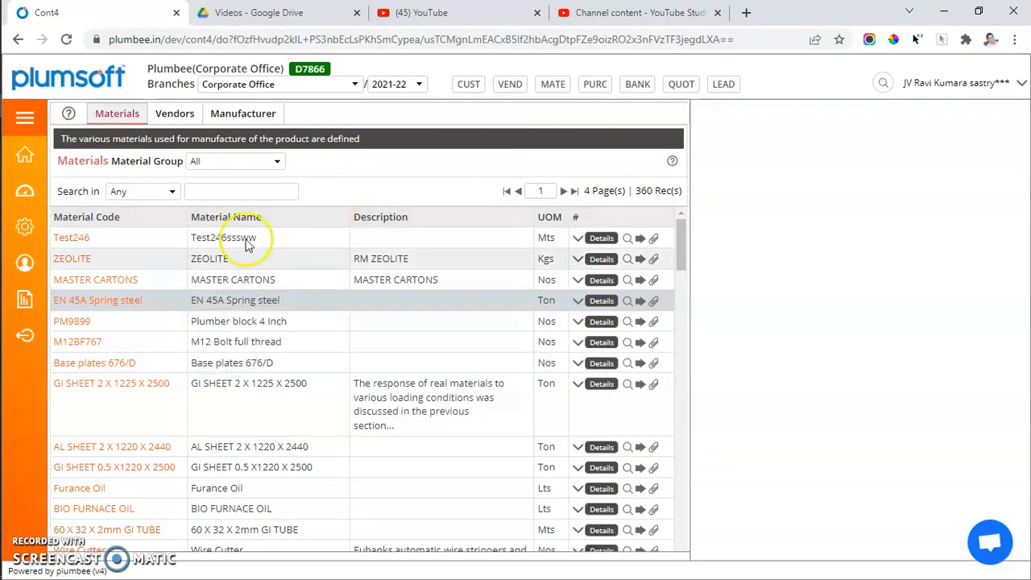
left_click(24, 117)
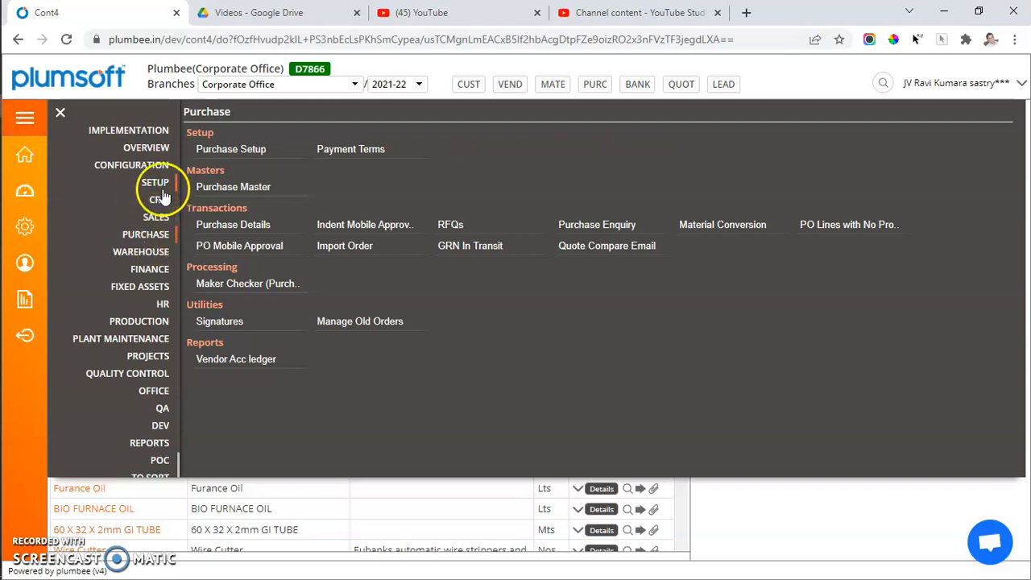
left_click(160, 235)
left_click(242, 227)
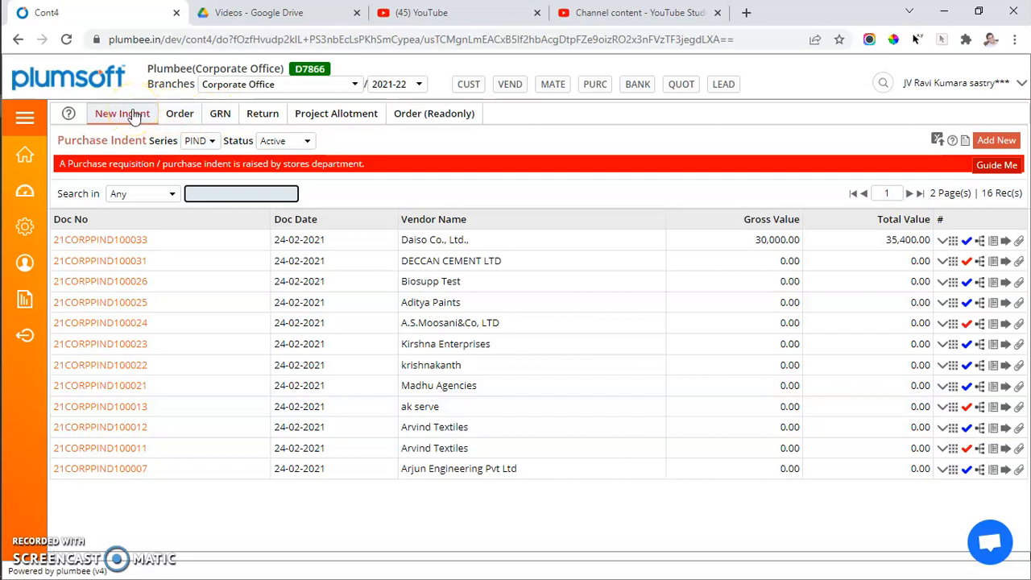
left_click(999, 140)
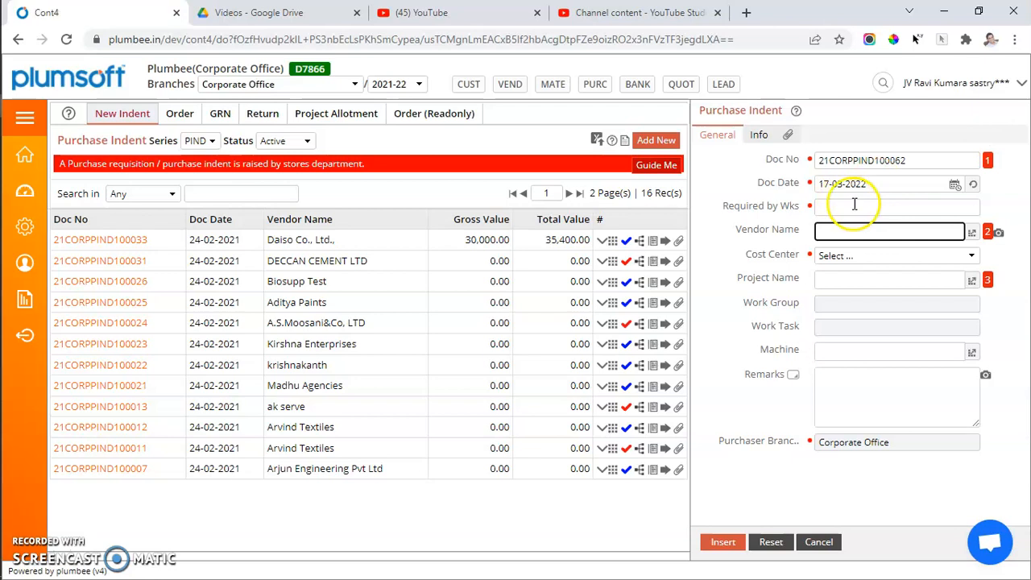
Examine the help note for the indent's vendor name and the list of projects available for it.
left_click(971, 232)
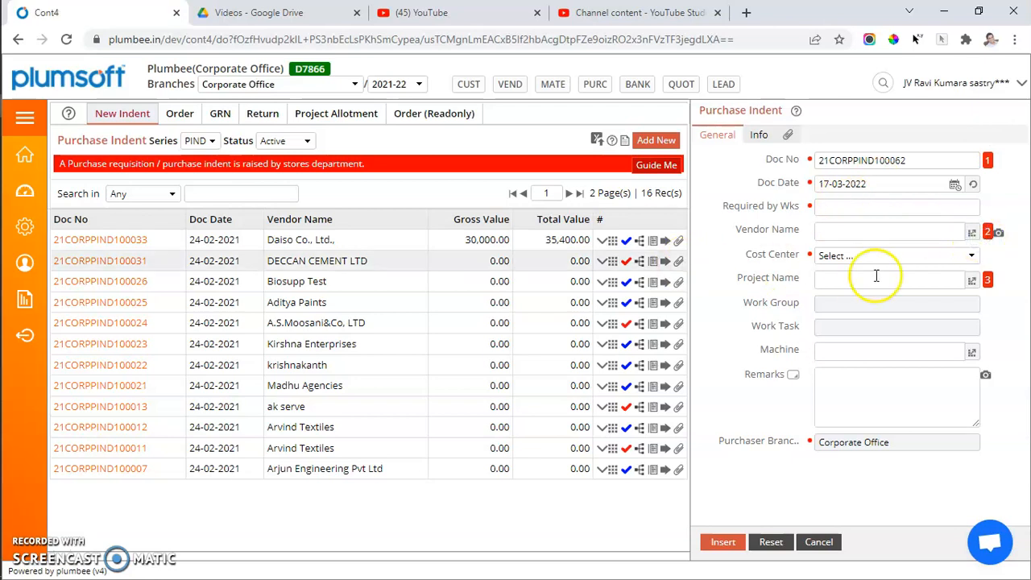
left_click(987, 234)
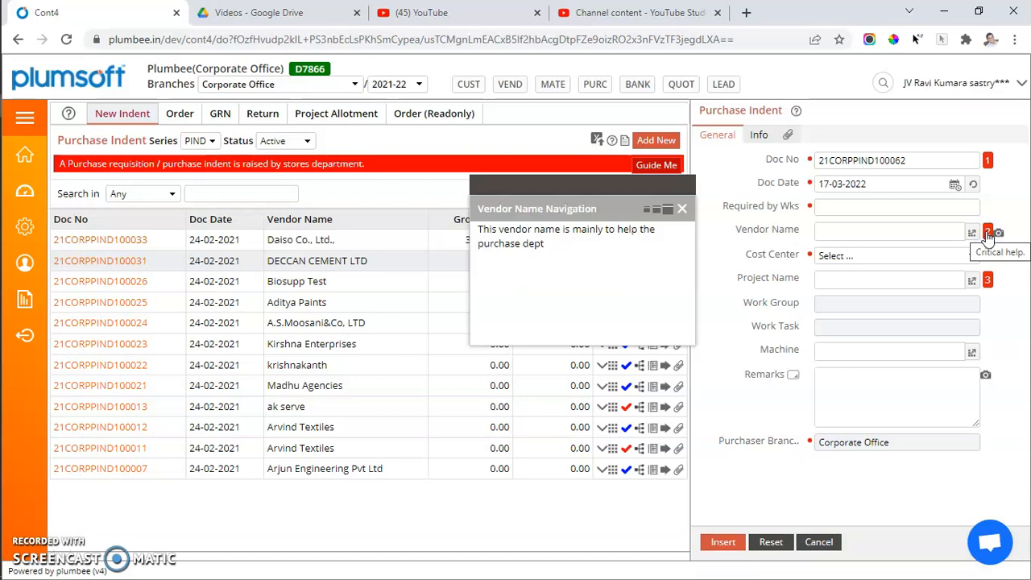
left_click(973, 280)
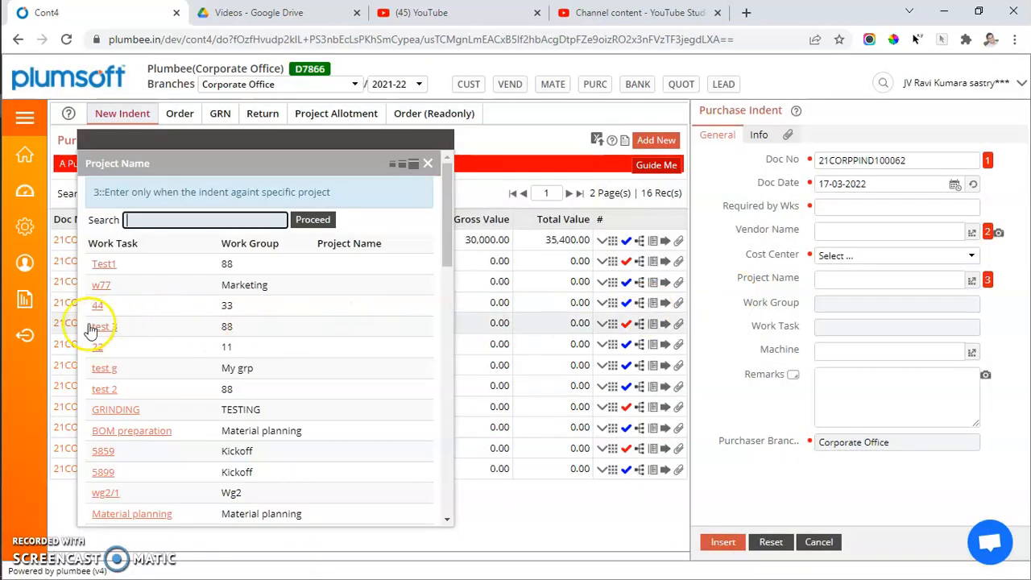
left_click(115, 407)
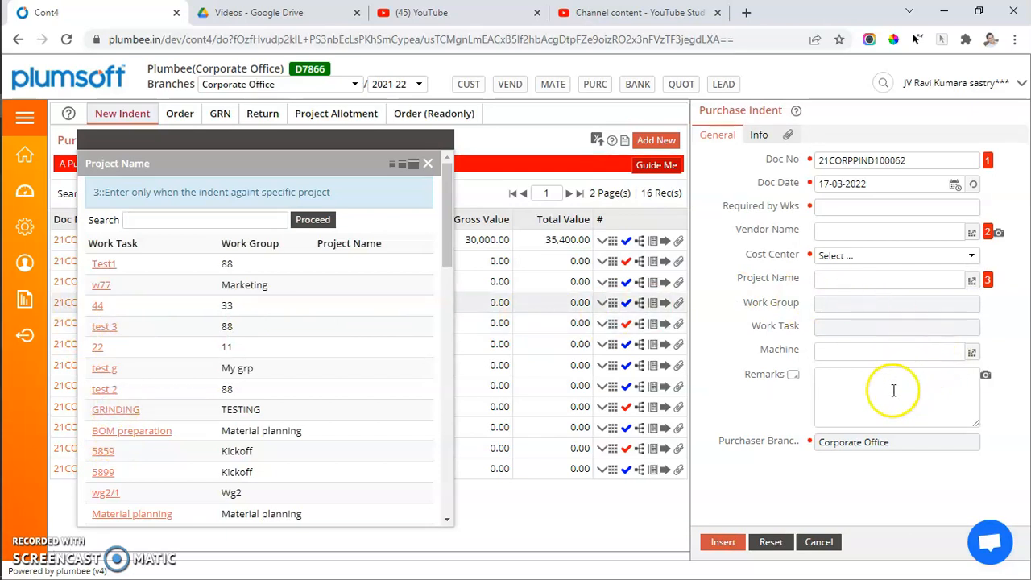
Set the indent's required weeks to 3 and its cost center to CC001, and insert the record.
left_click(893, 160)
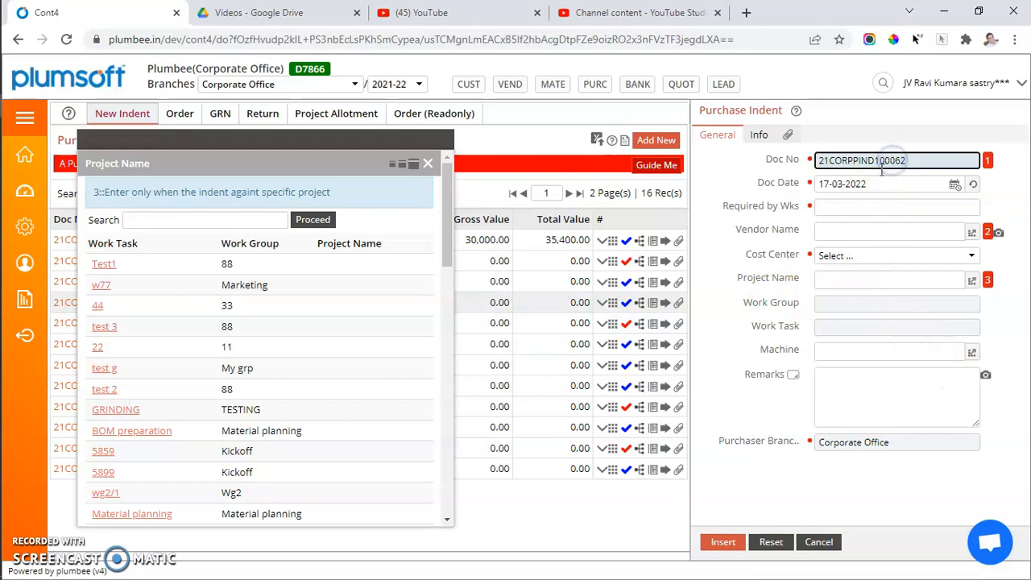
left_click(876, 182)
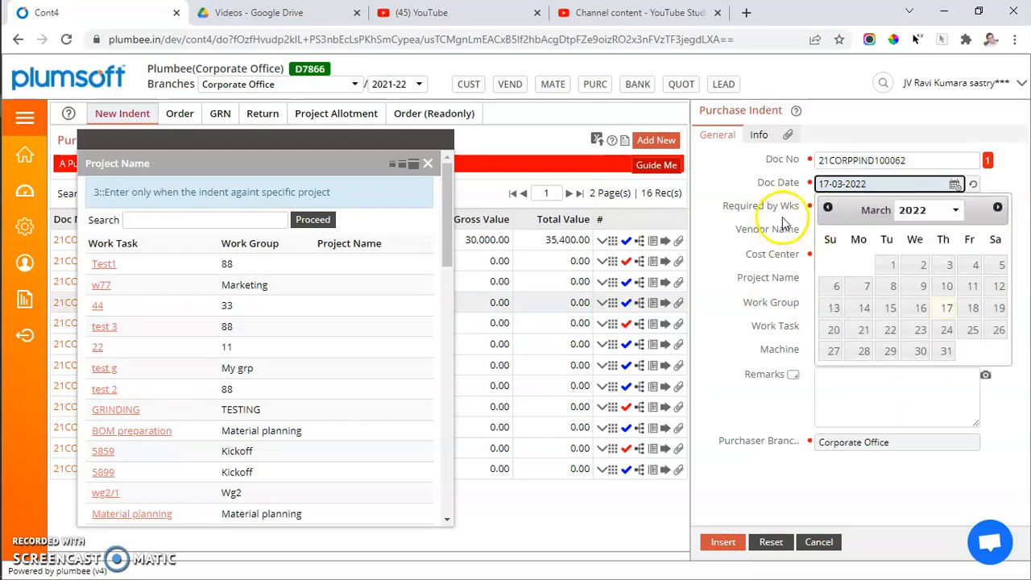
left_click(846, 211)
type("3")
key("Return")
key("Down")
key("Down")
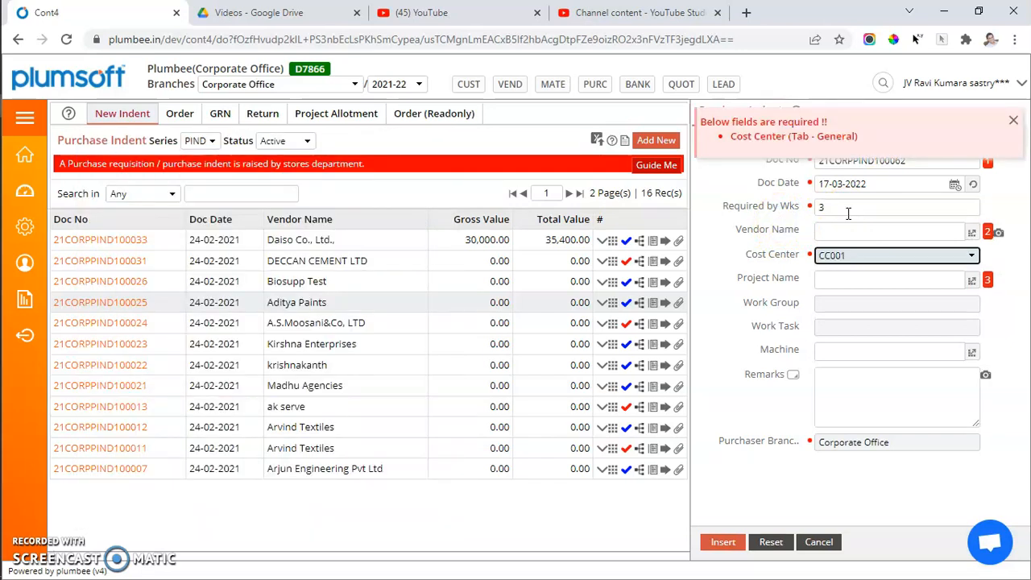
key("Return")
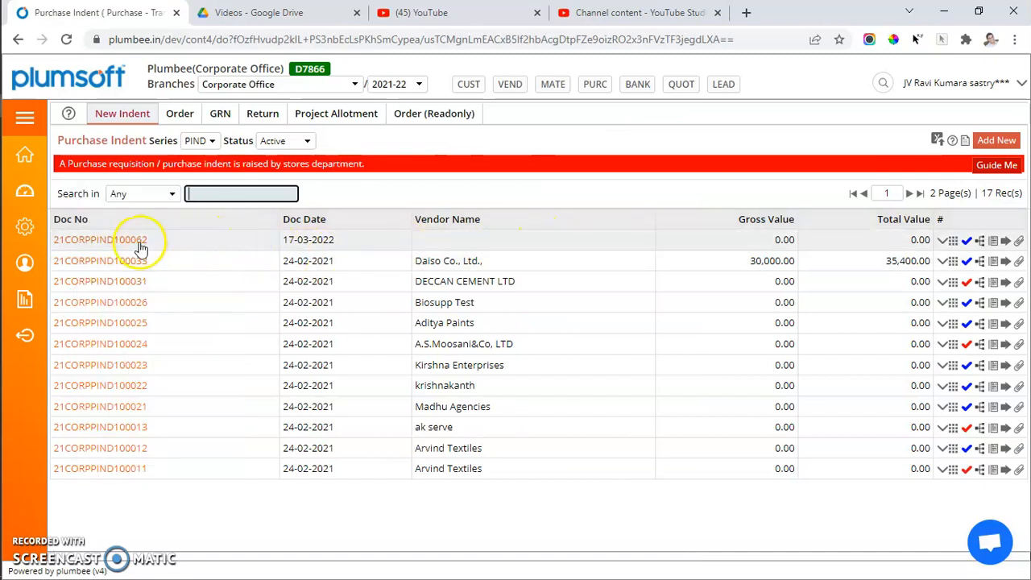
Open the new indent dated 17-03-2022 and go to its document view with the indent lines.
left_click_drag(145, 241, 53, 243)
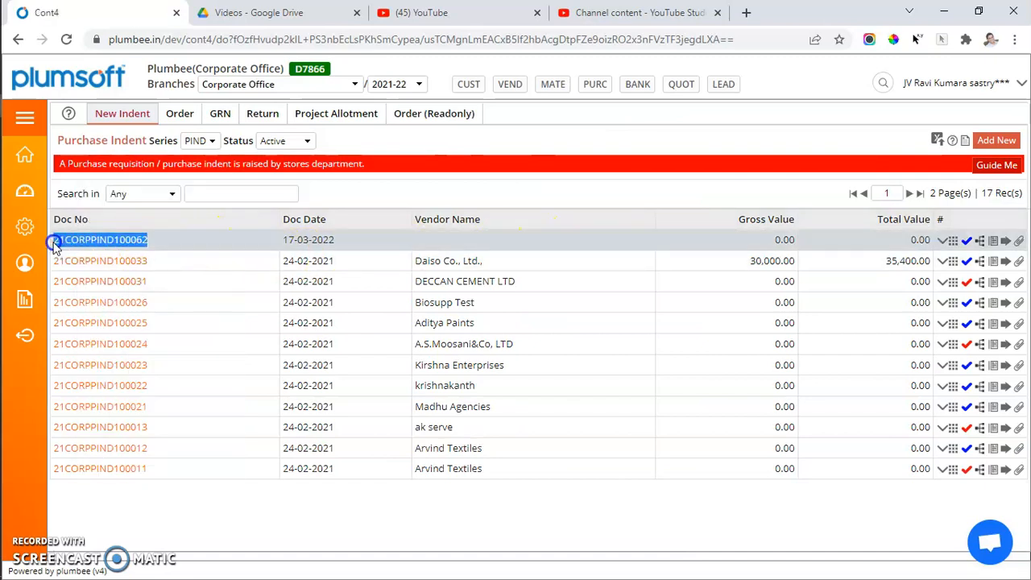
left_click(340, 242)
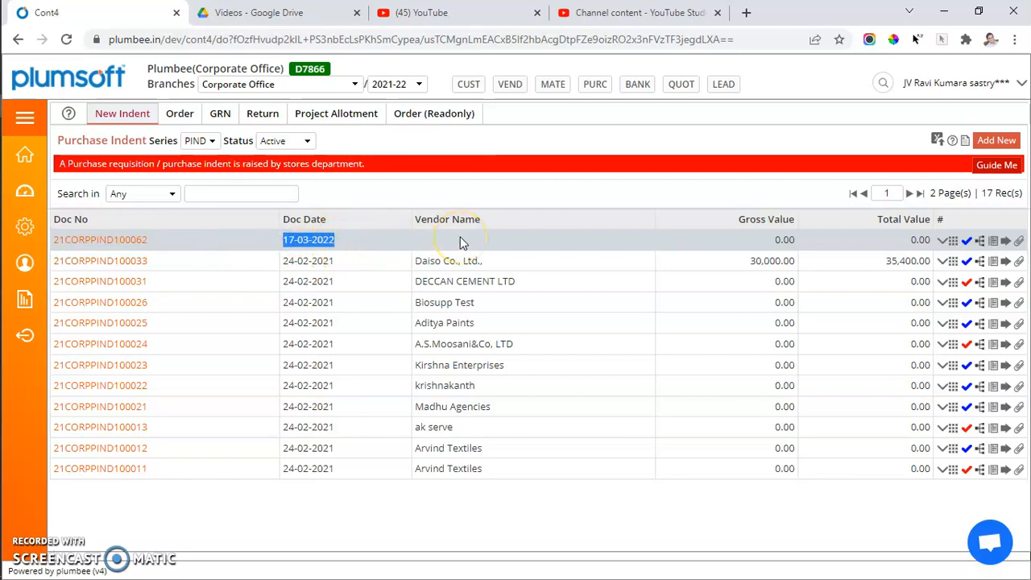
left_click(127, 240)
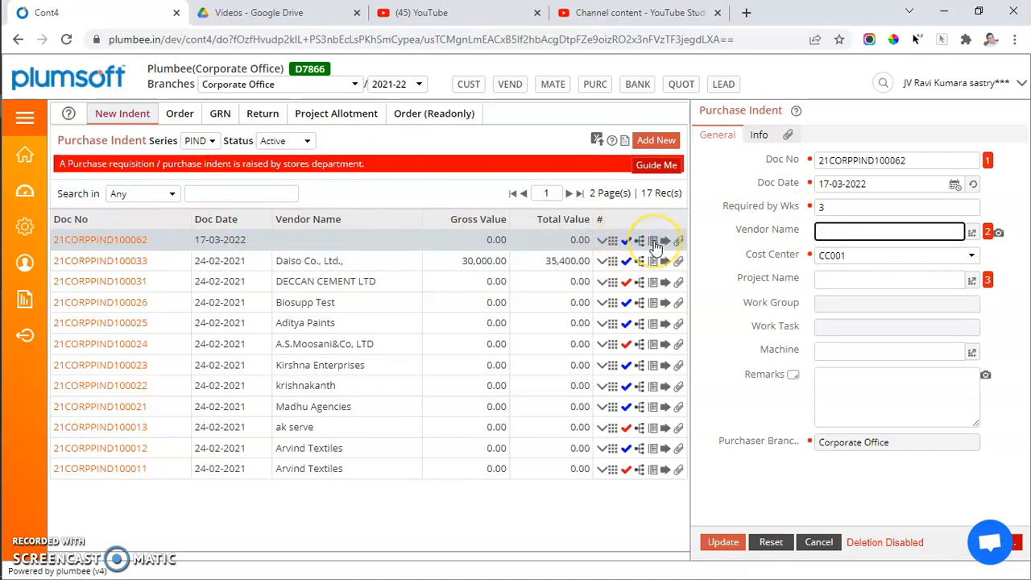
left_click(654, 242)
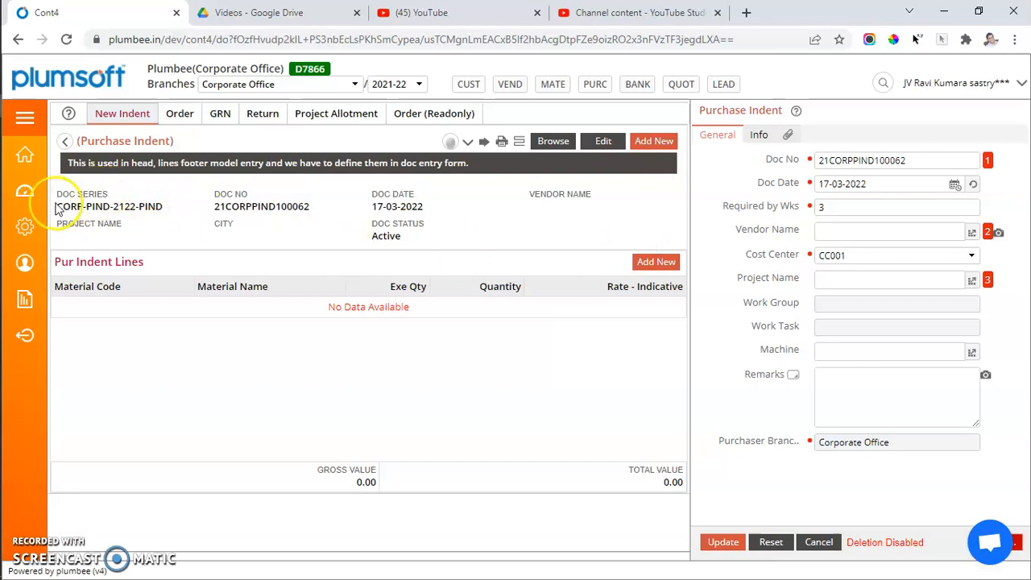
Start a new indent line and choose 830 HAND RAIL as its material, dismissing the stock balance summary.
left_click(645, 264)
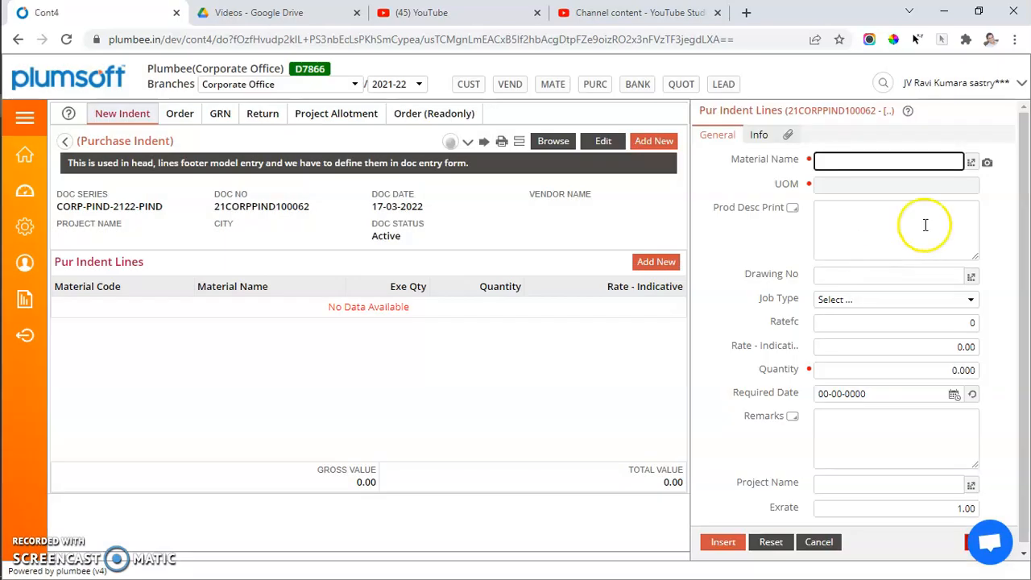
left_click(971, 163)
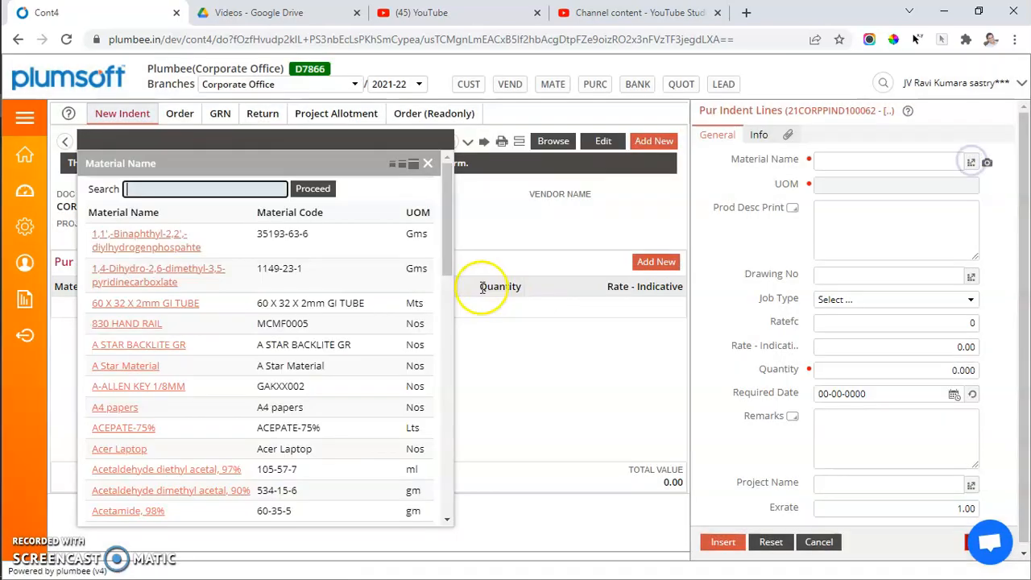
left_click(142, 325)
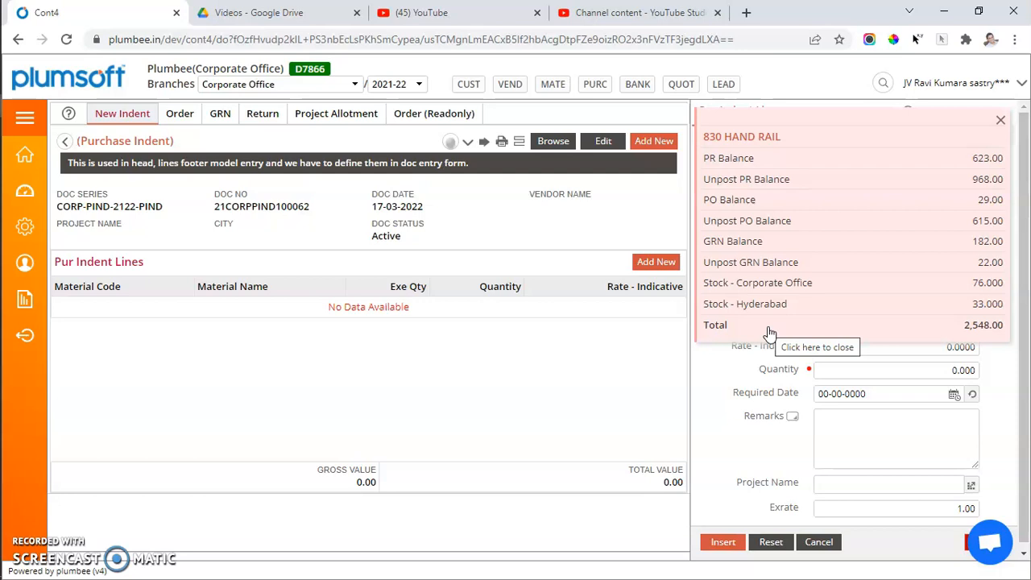
left_click(818, 269)
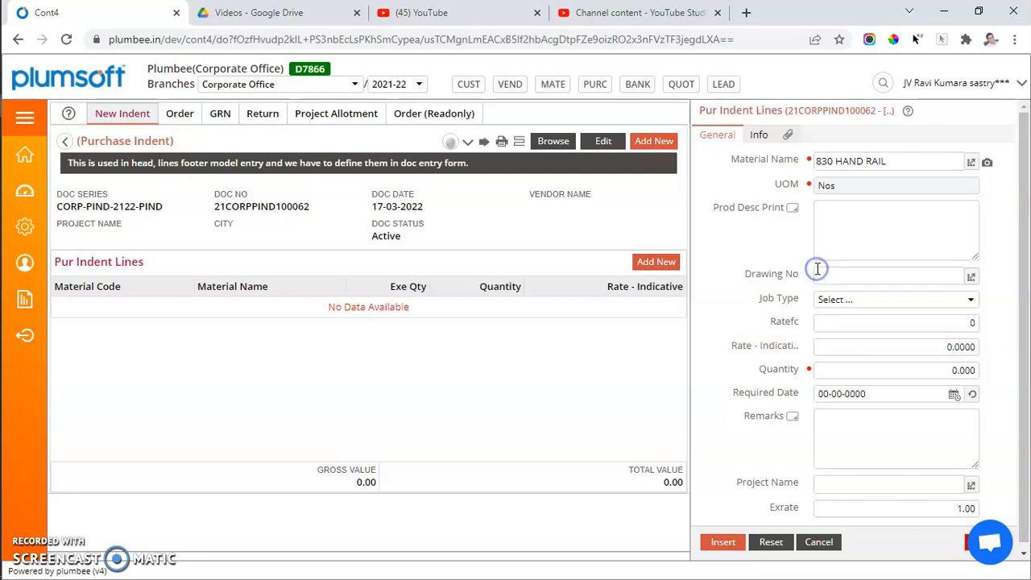
Give the hand rail line drawing number SIG238-III-32, job type Make and quantity 12, and insert it.
left_click(973, 276)
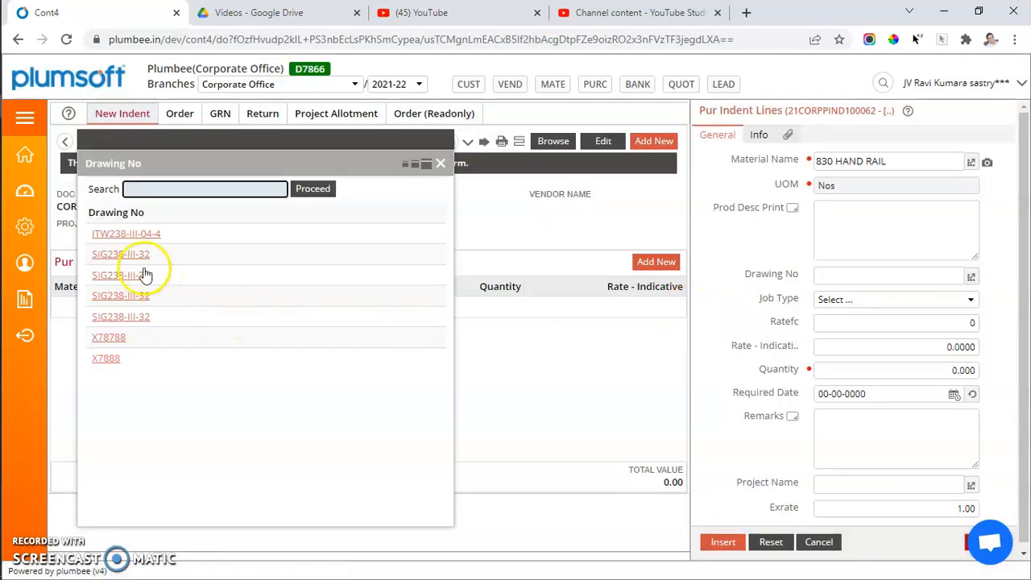
left_click(137, 278)
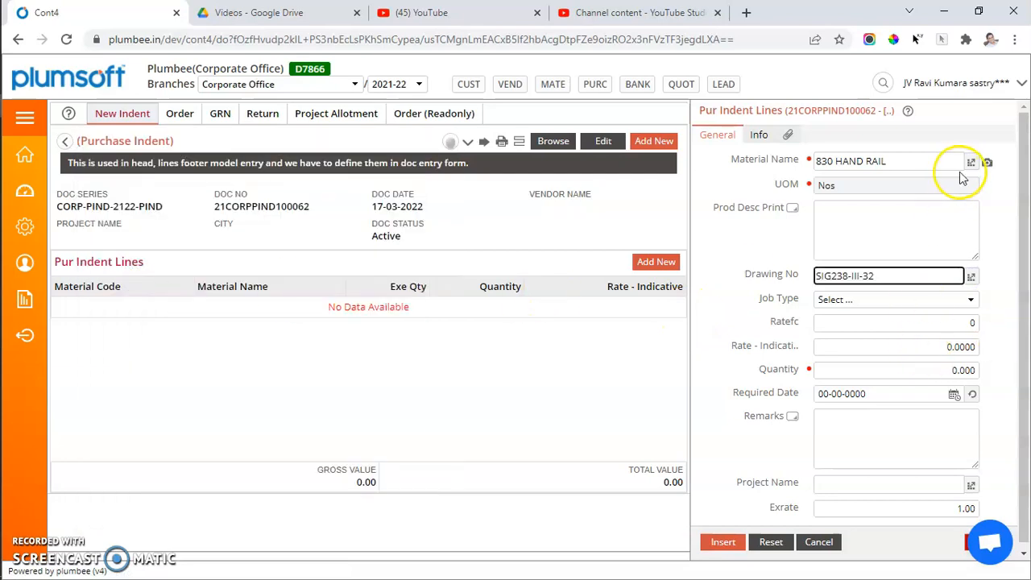
left_click(866, 299)
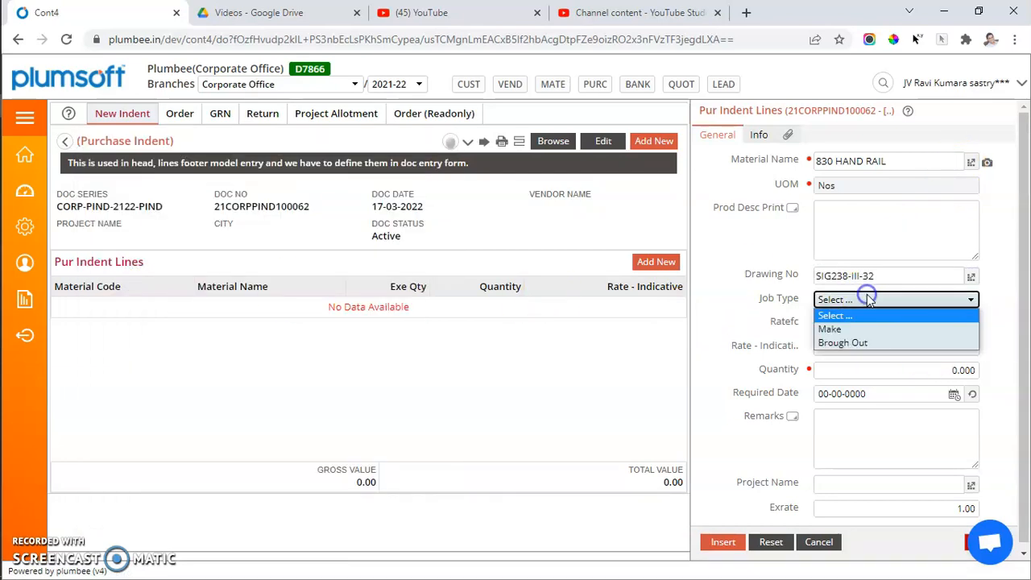
left_click(844, 330)
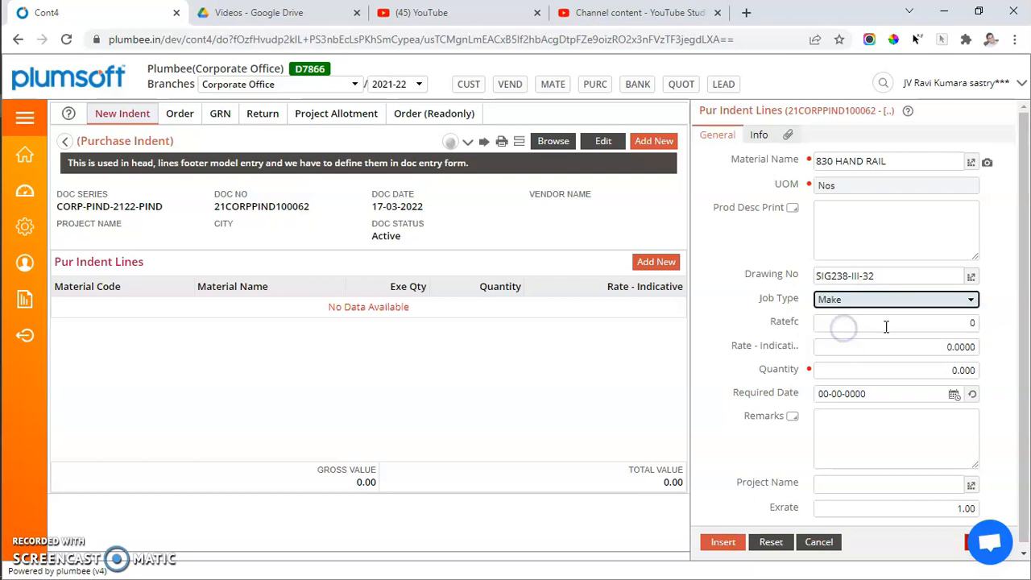
left_click(914, 326)
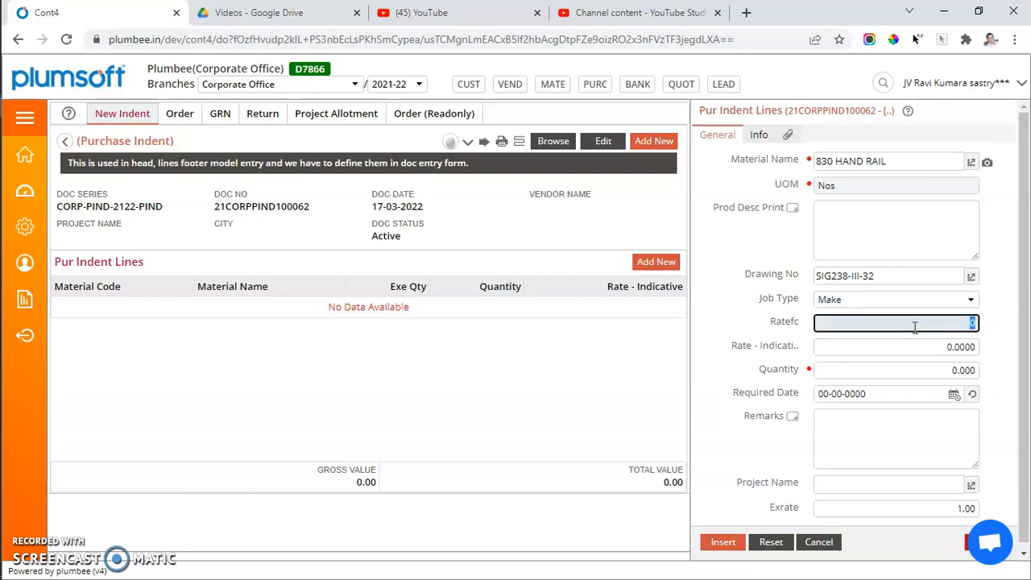
left_click(922, 371)
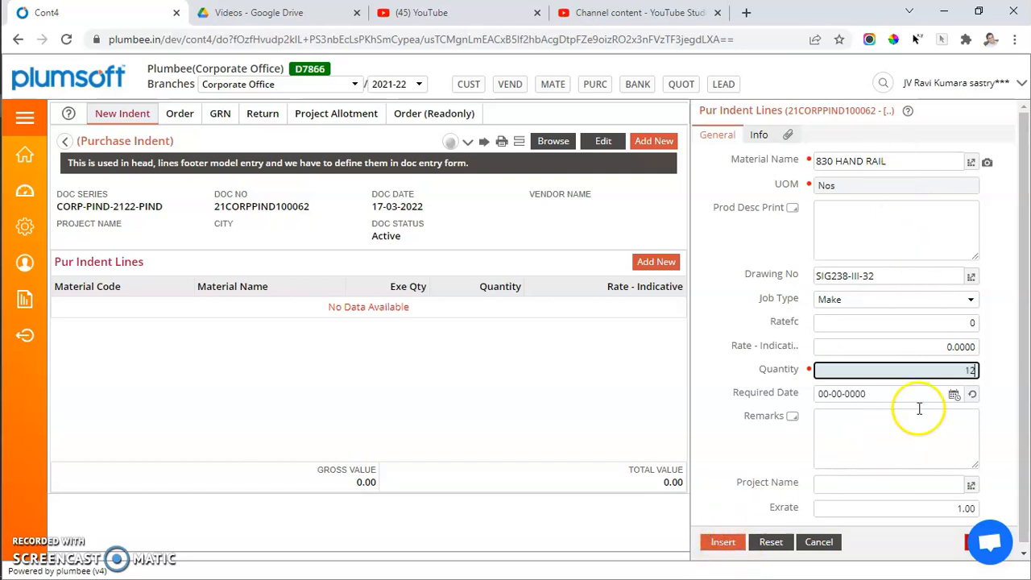
left_click(723, 541)
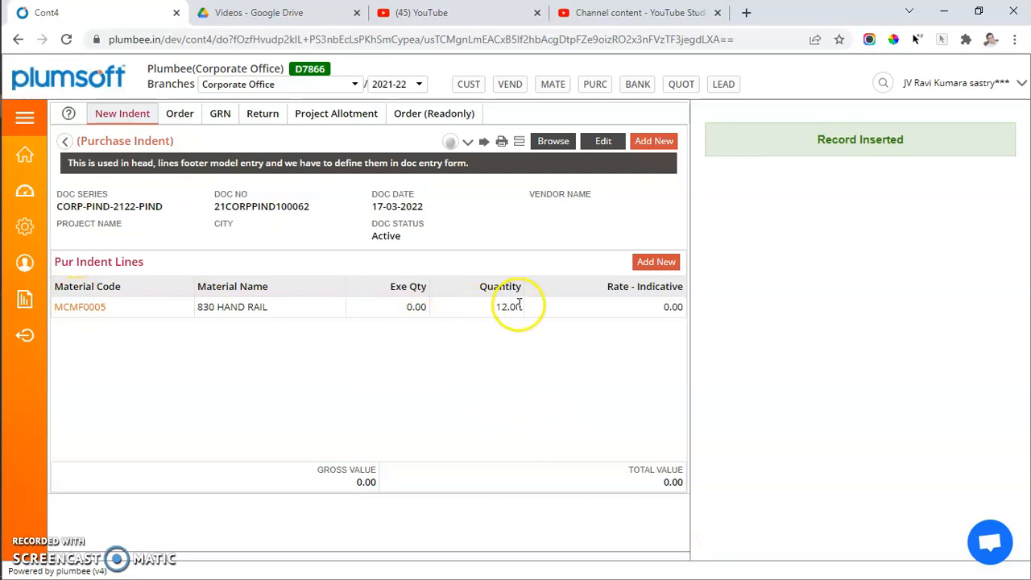
Add a second indent line for A4 papers with a quantity of 2000.
left_click(646, 264)
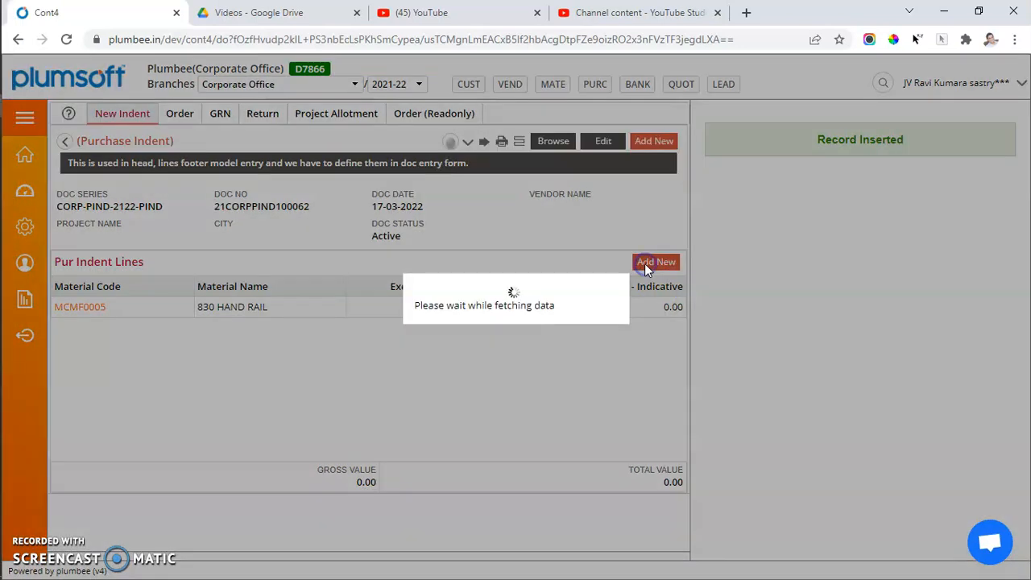
left_click(971, 162)
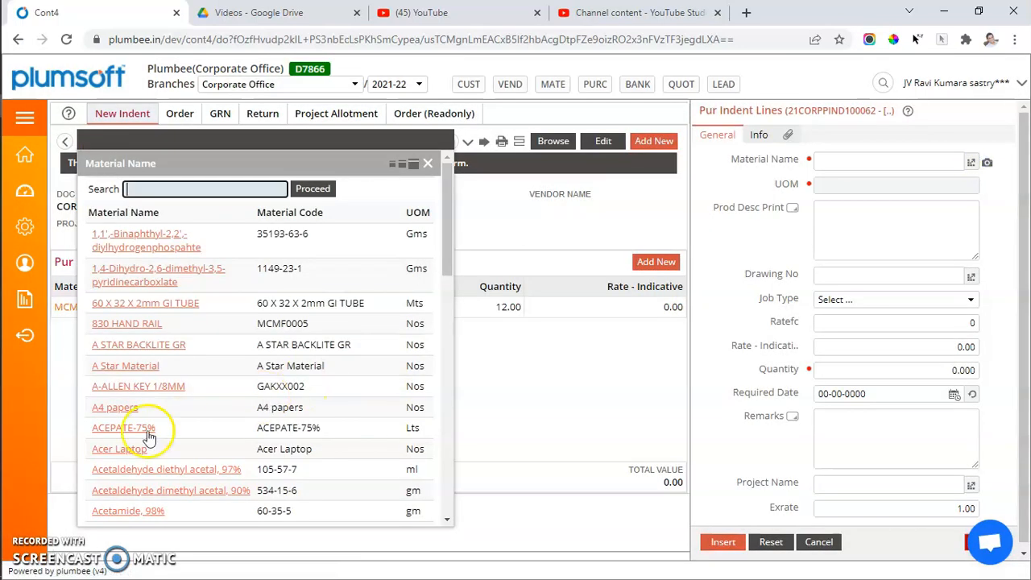
left_click(115, 407)
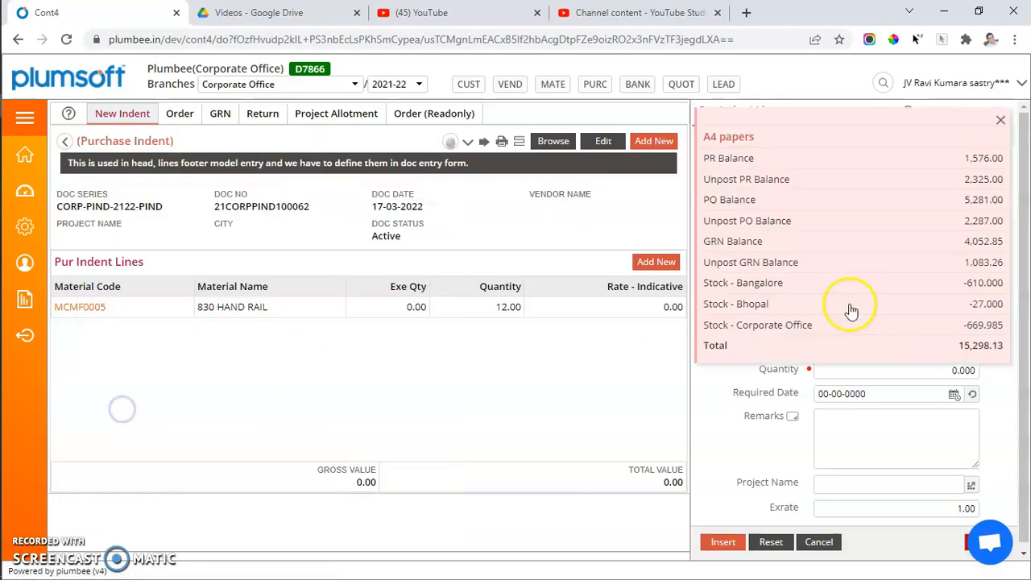
left_click(884, 258)
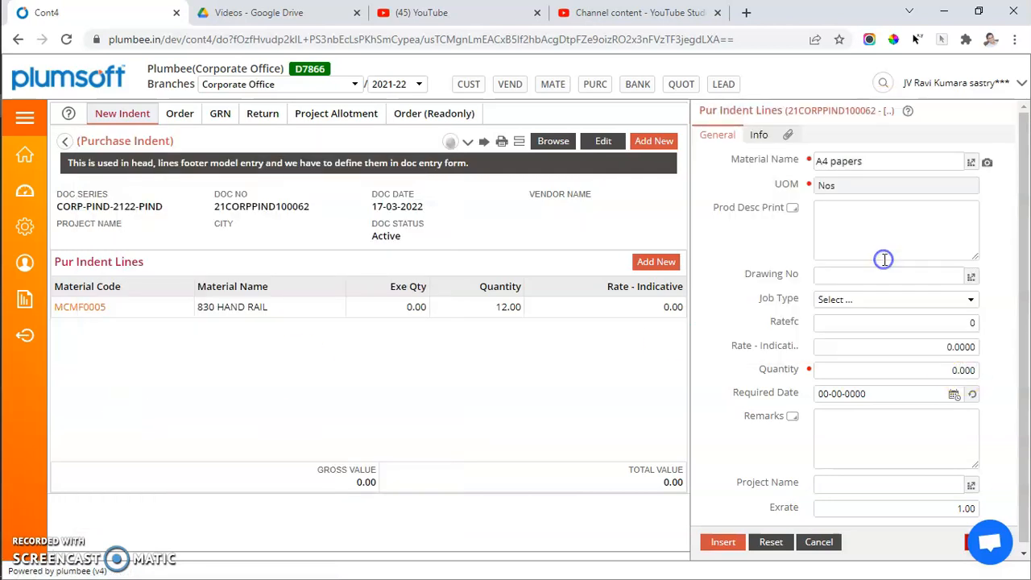
left_click(919, 371)
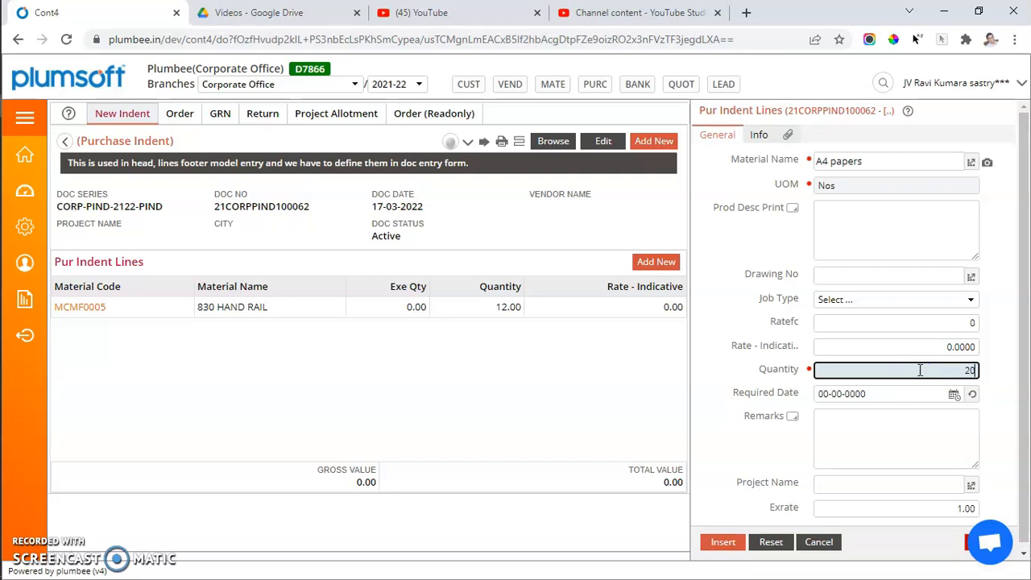
key("Return")
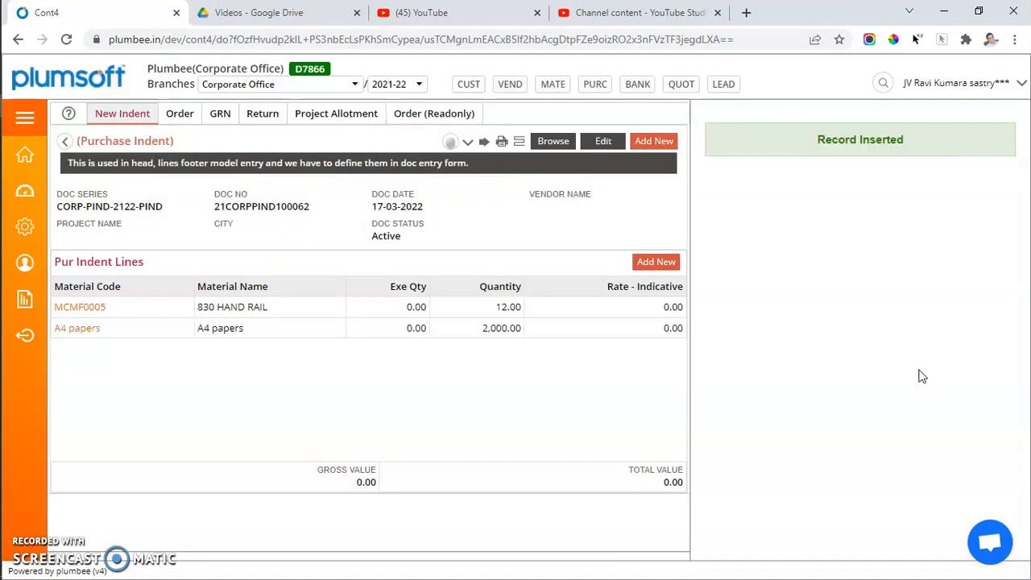
Open the purchase indent's print preview and review the whole document.
left_click(502, 141)
scroll(478, 396, "down", 2)
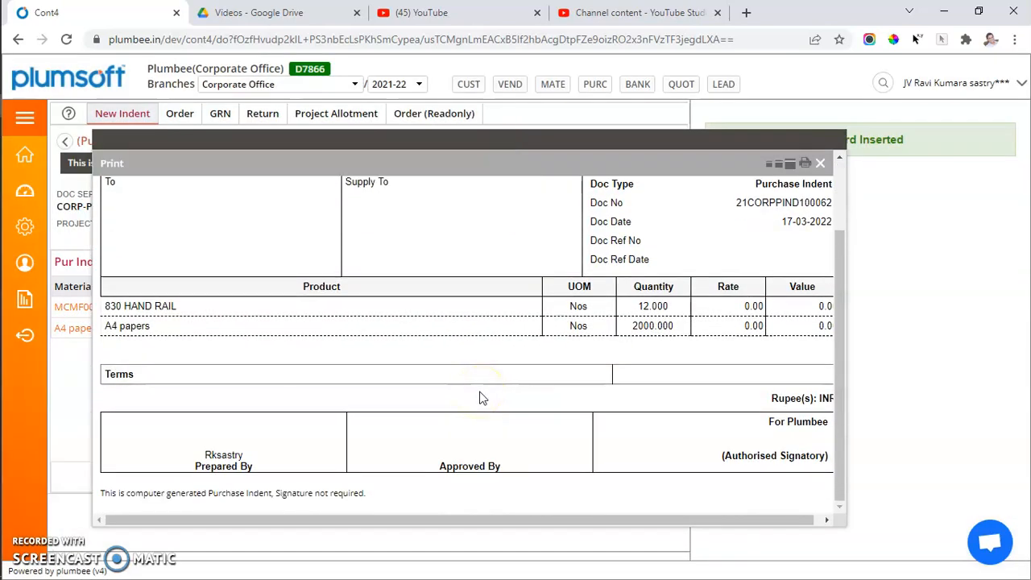
scroll(481, 397, "up", 3)
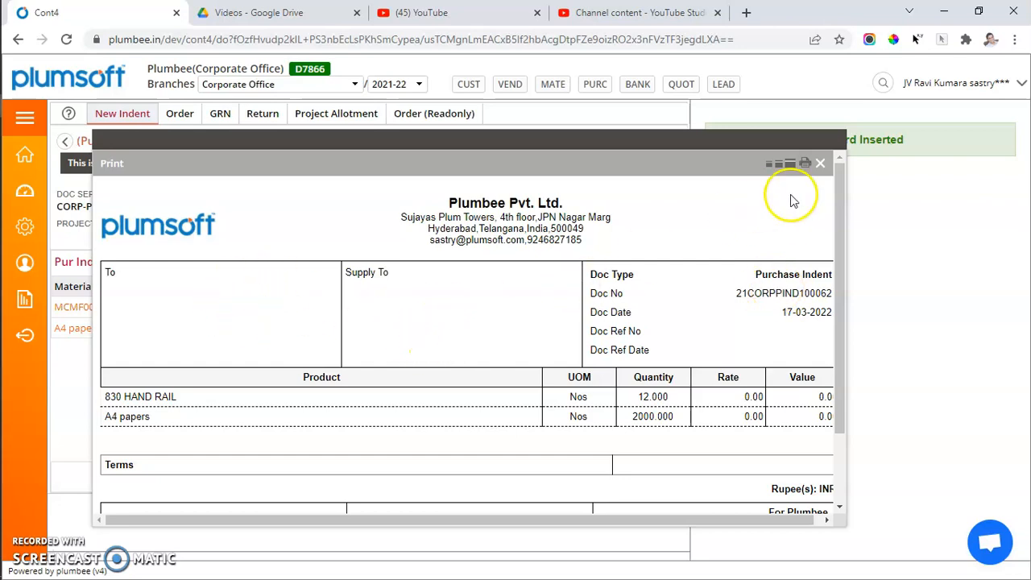
Close the print preview, return to the indent list and open the approval flow of the indent dated 17-03-2022.
left_click(821, 165)
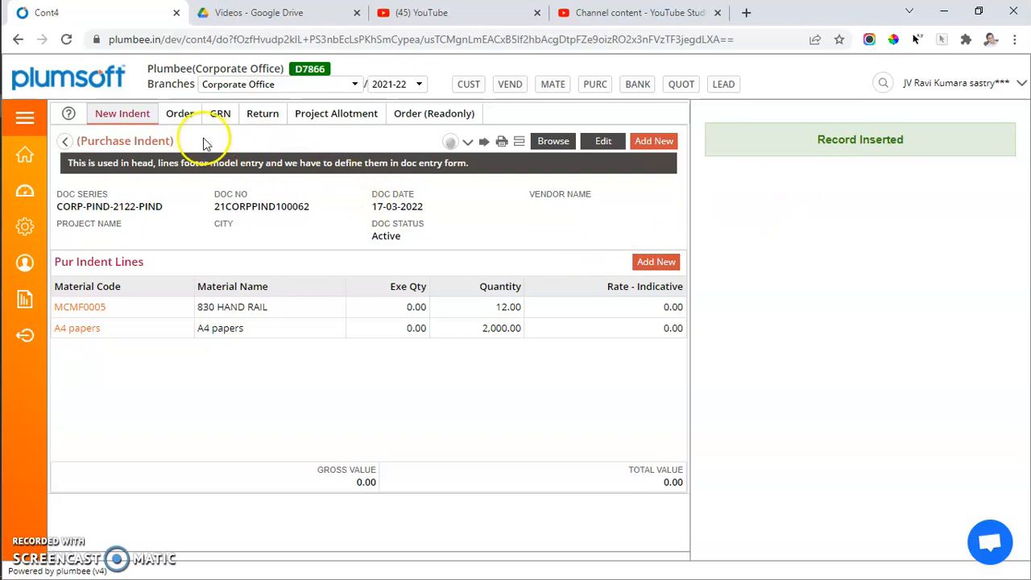
left_click(134, 117)
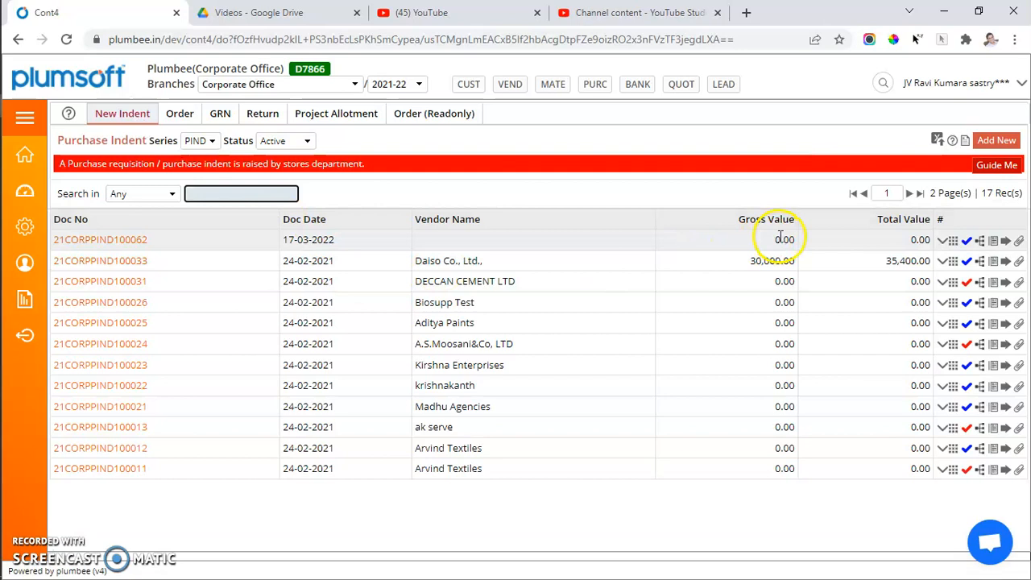
left_click_drag(775, 240, 801, 238)
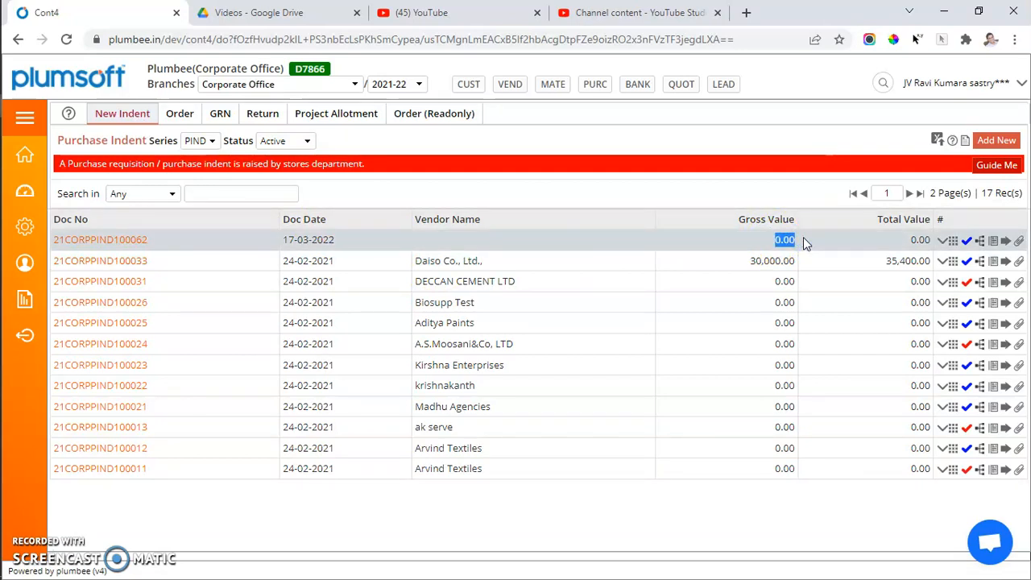
left_click(968, 243)
left_click(968, 242)
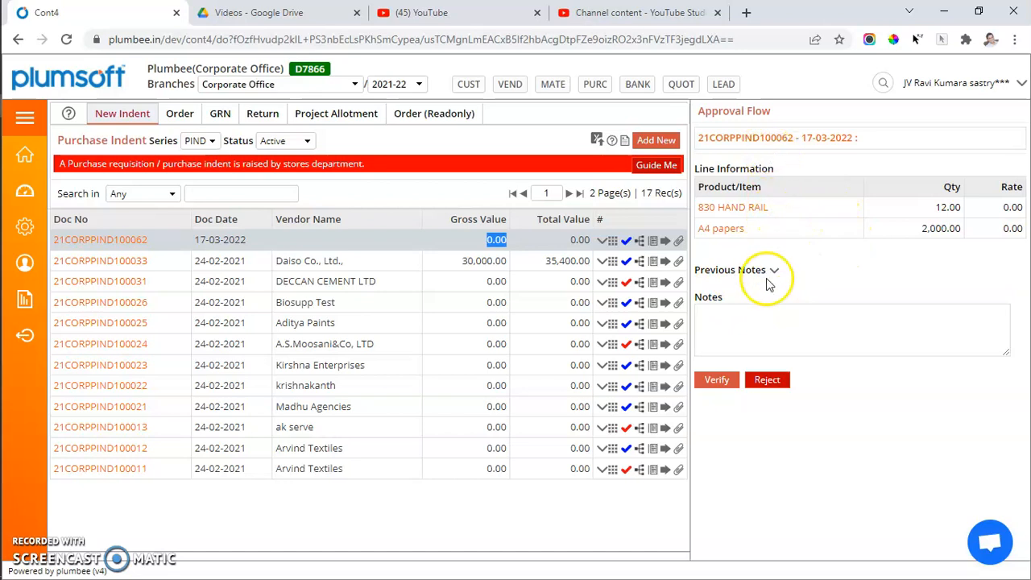
Enter the note "OK may be procured" in the approval flow and verify the indent.
left_click(757, 319)
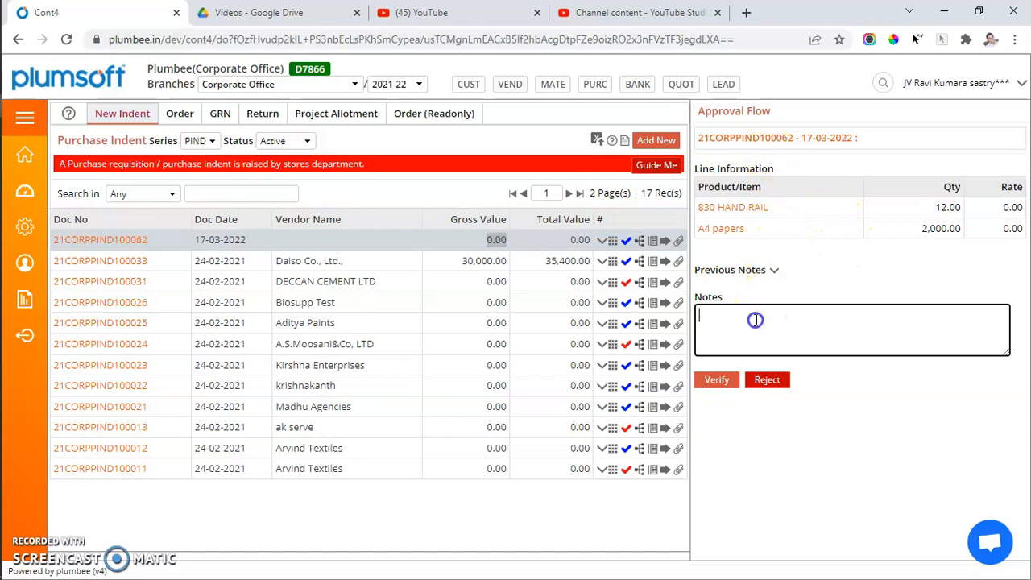
type("OK may be procured")
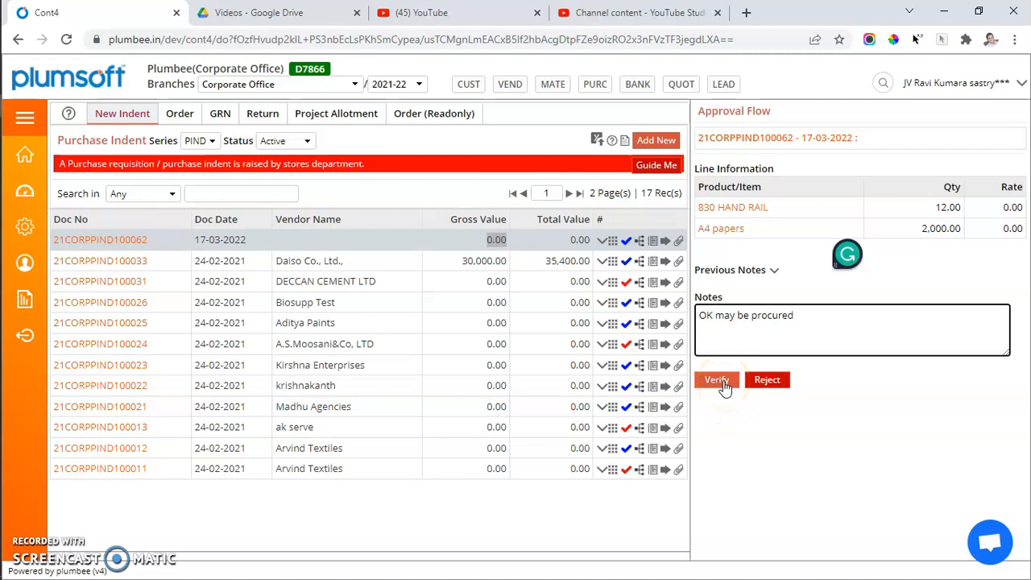
left_click(296, 142)
left_click(296, 142)
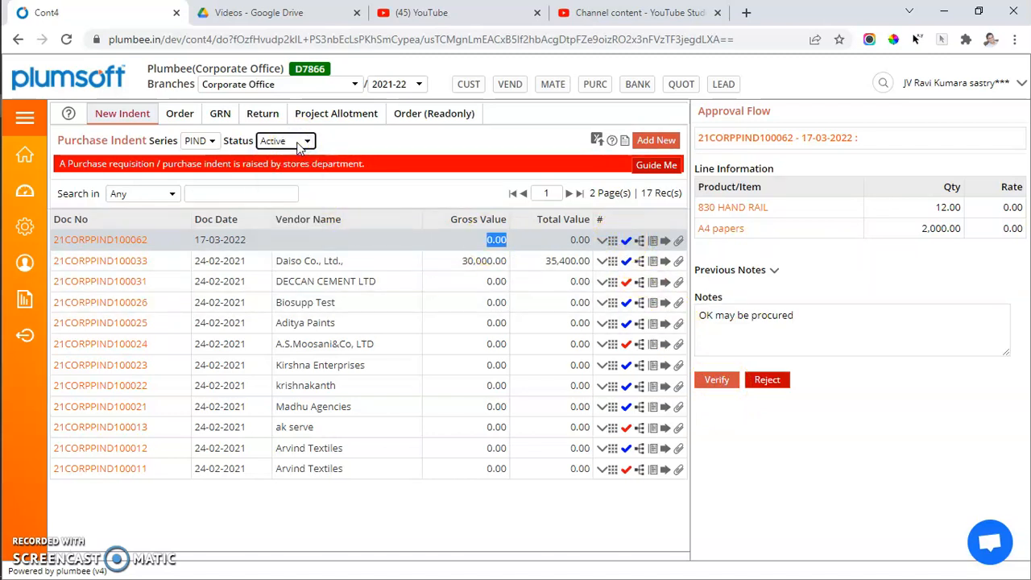
key("alt+Tab")
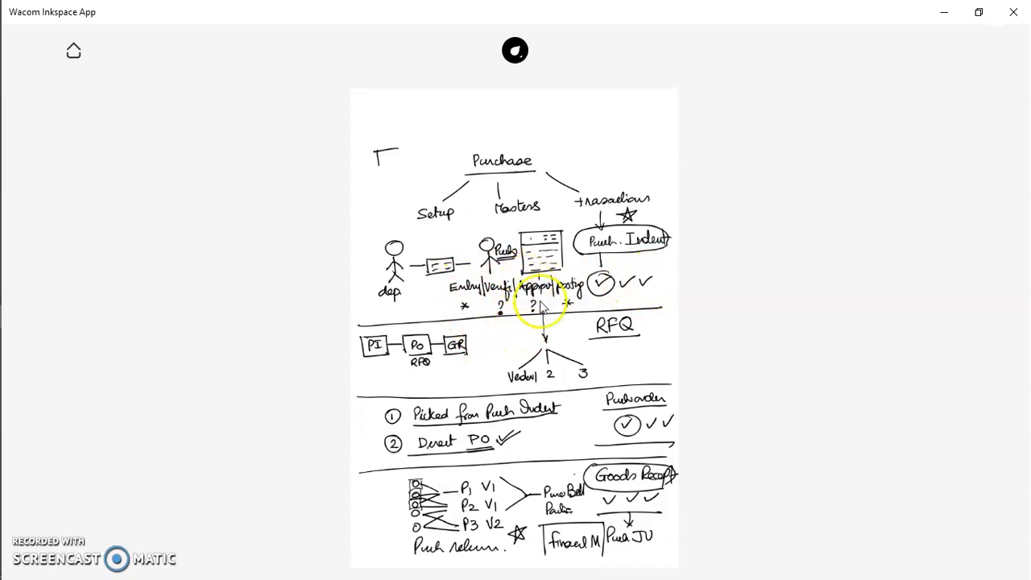
key("alt+Tab")
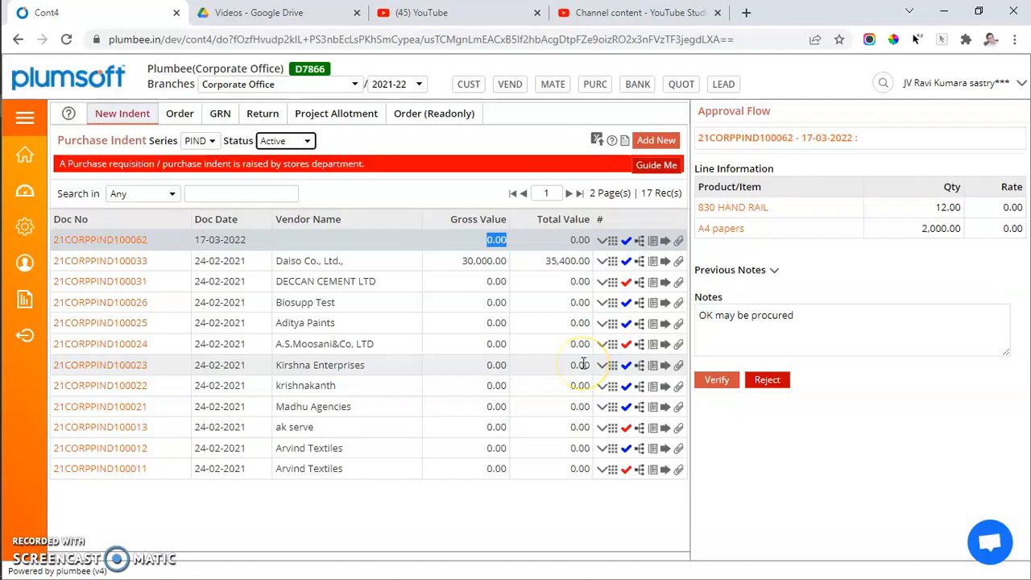
left_click(720, 379)
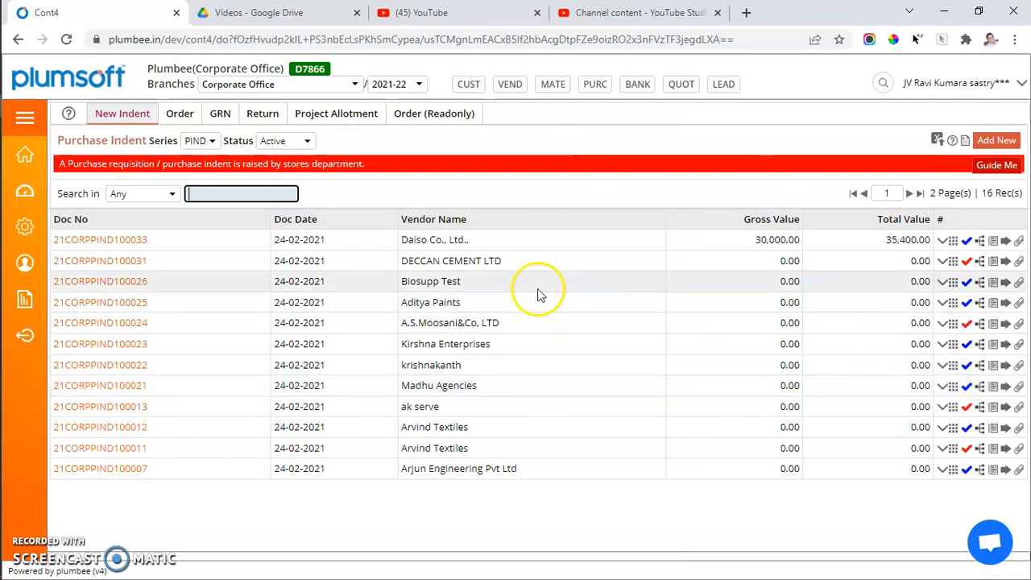
Check the Verified indents and filter the list by Approved status to locate the indent dated 17-03-2022.
left_click_drag(325, 239, 276, 239)
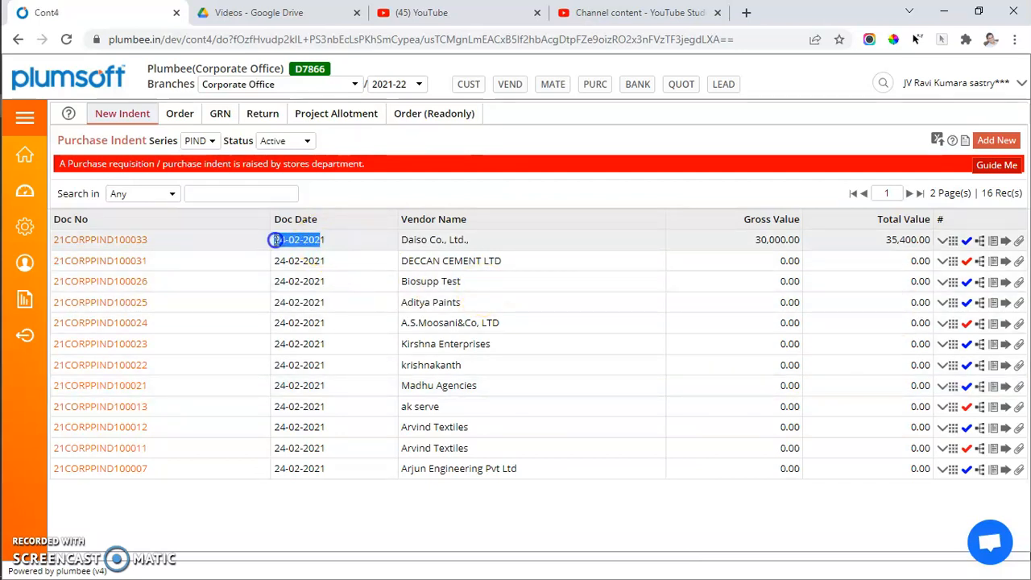
left_click(294, 140)
left_click(288, 170)
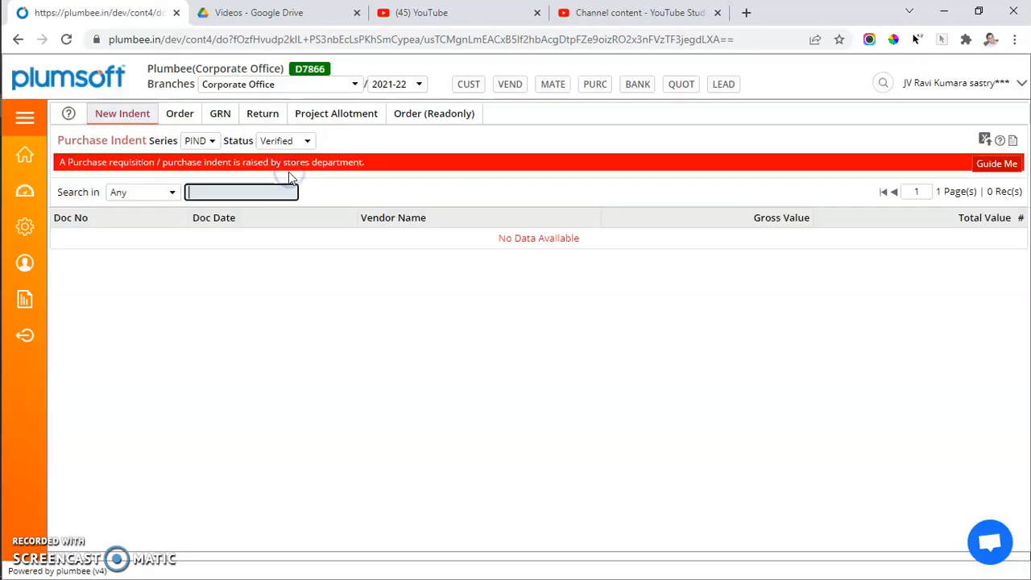
left_click(300, 142)
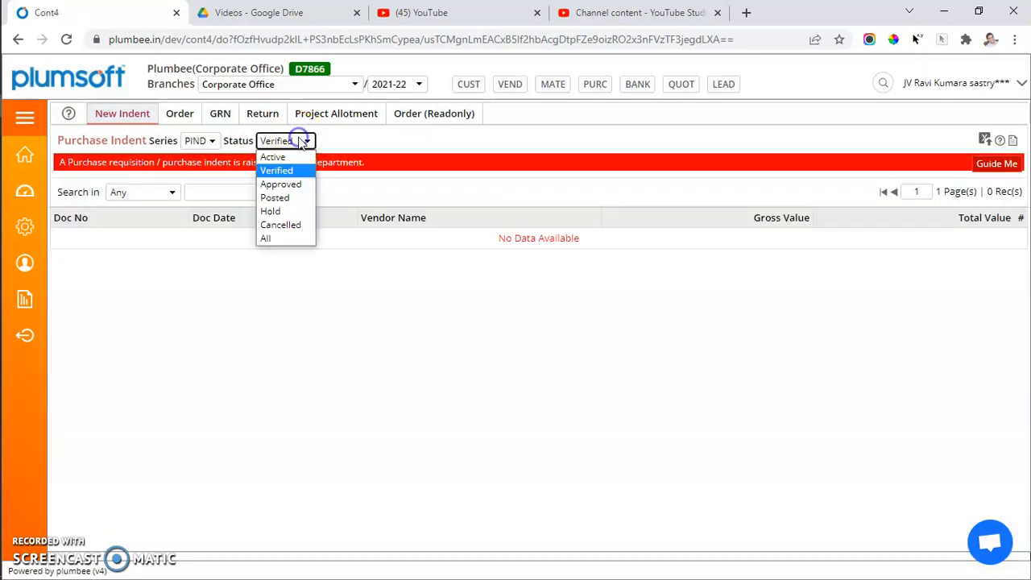
left_click(286, 183)
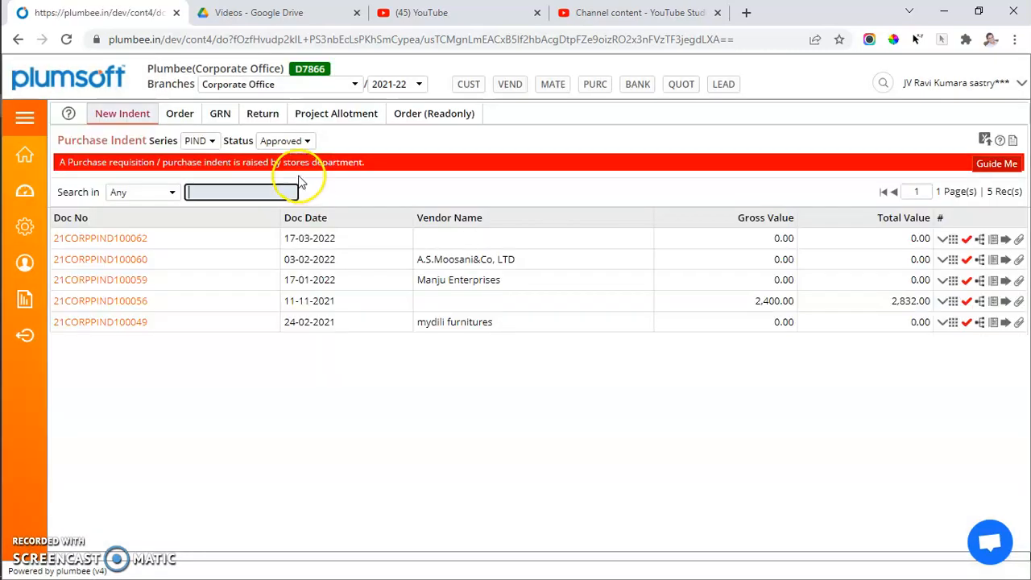
left_click(289, 232)
left_click_drag(289, 232, 355, 234)
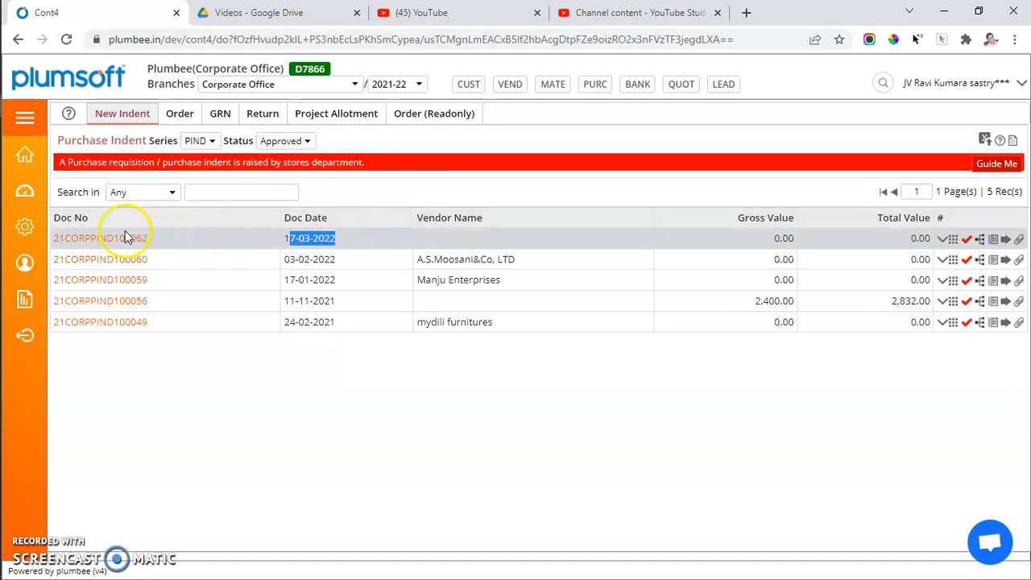
Open the approval flow of the approved 17-03-2022 indent and read its previous notes.
left_click(966, 240)
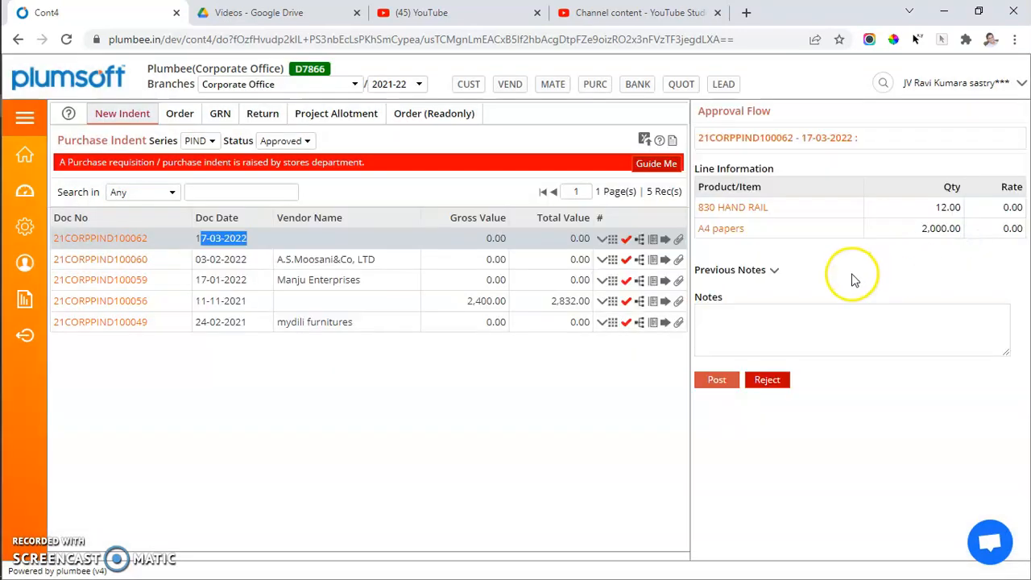
left_click(774, 271)
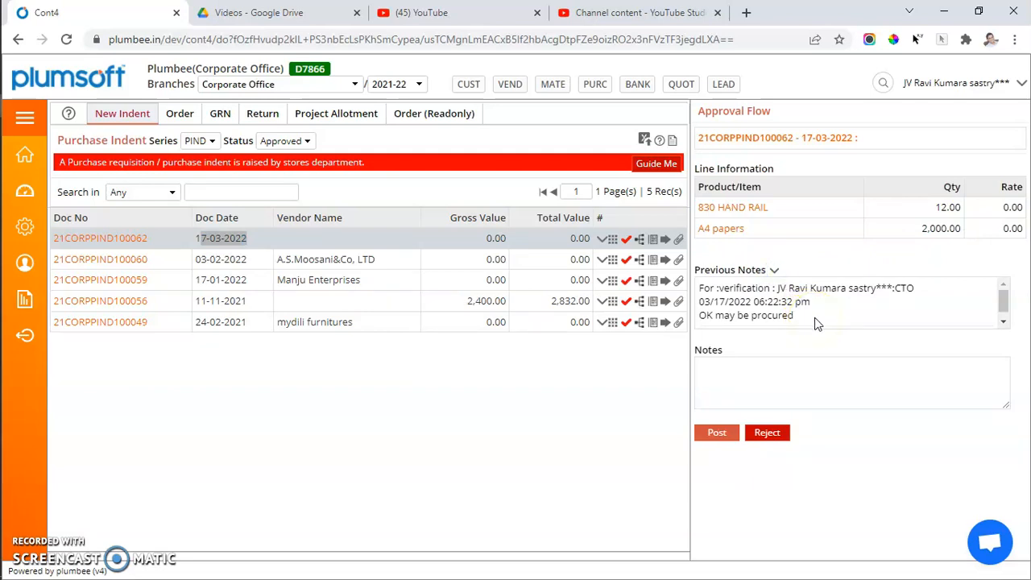
scroll(816, 323, "down", 1)
scroll(810, 319, "up", 1)
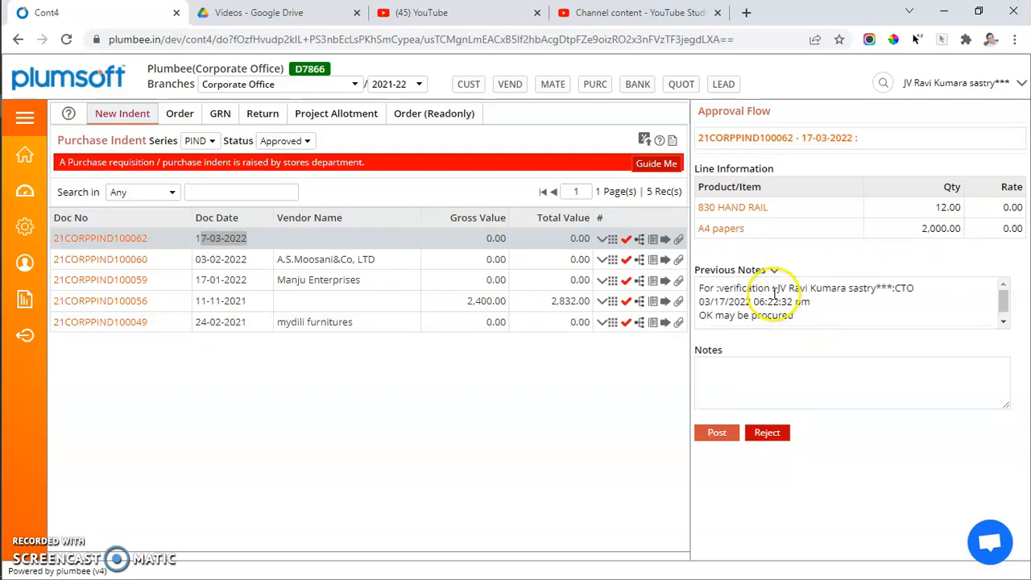
left_click_drag(772, 287, 923, 296)
left_click_drag(719, 301, 803, 302)
left_click_drag(719, 315, 812, 315)
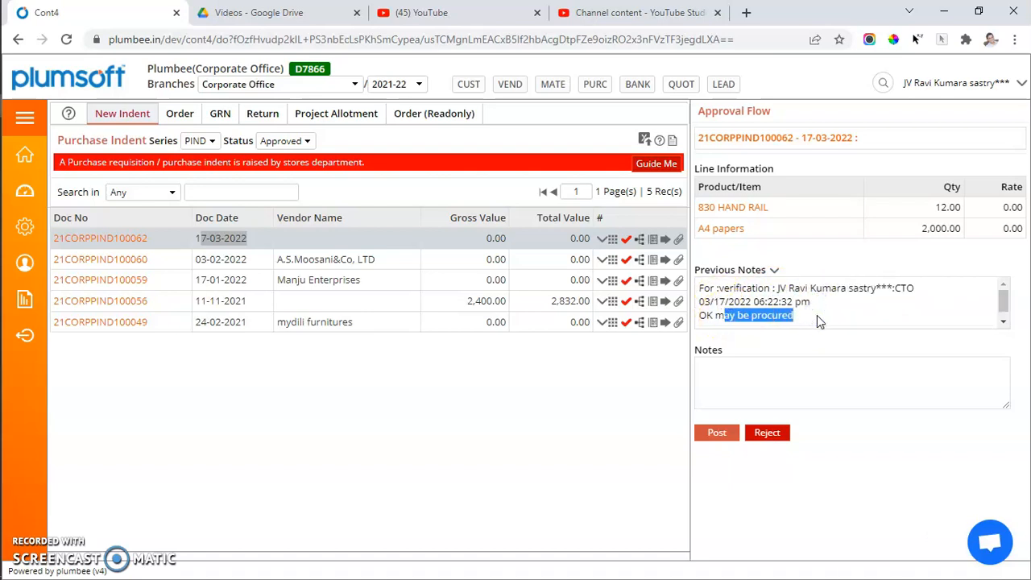
Enter the note "I am approving please purchase" and post the 17-03-2022 indent.
left_click(812, 381)
type("I am approving please purchase")
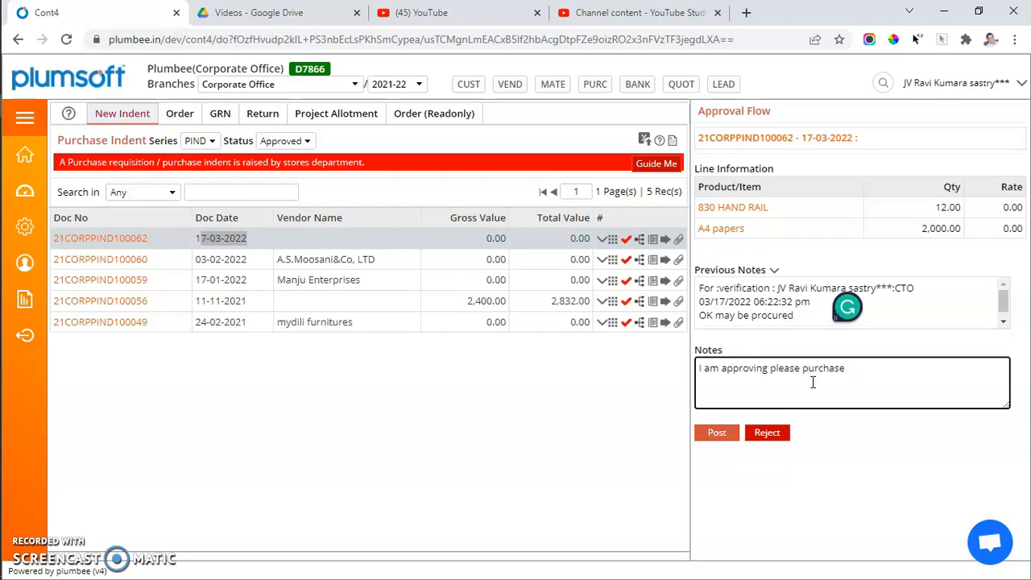
left_click(716, 437)
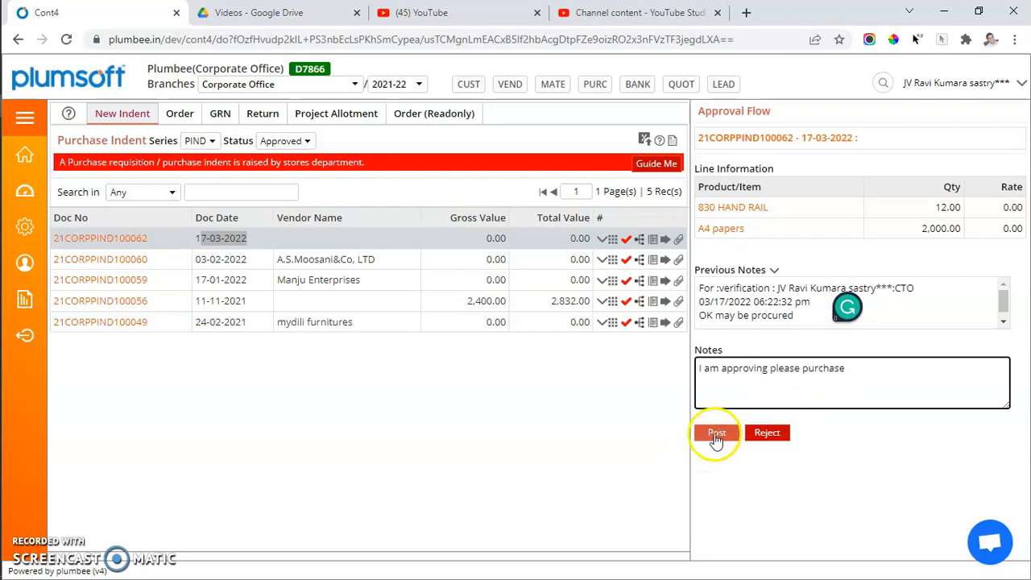
left_click(151, 241)
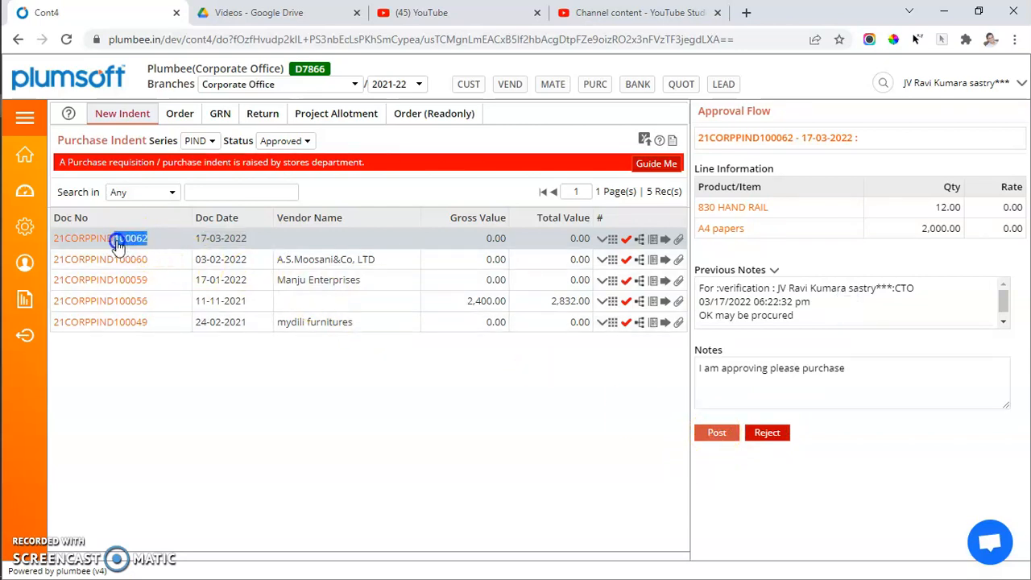
left_click(718, 437)
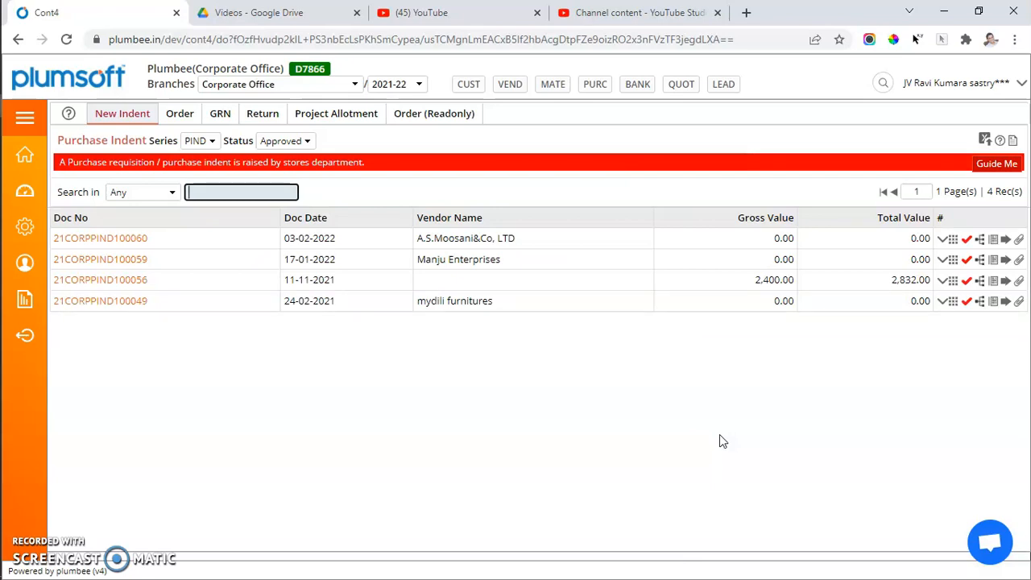
Filter the indents by Posted status and open the record details of the 17-03-2022 indent.
left_click(516, 364)
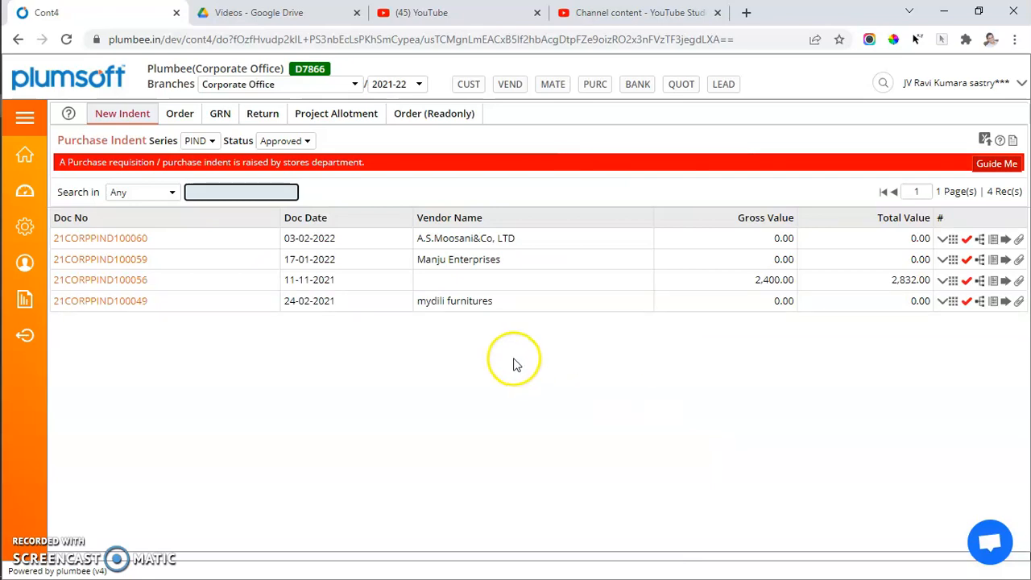
left_click(283, 142)
left_click(278, 197)
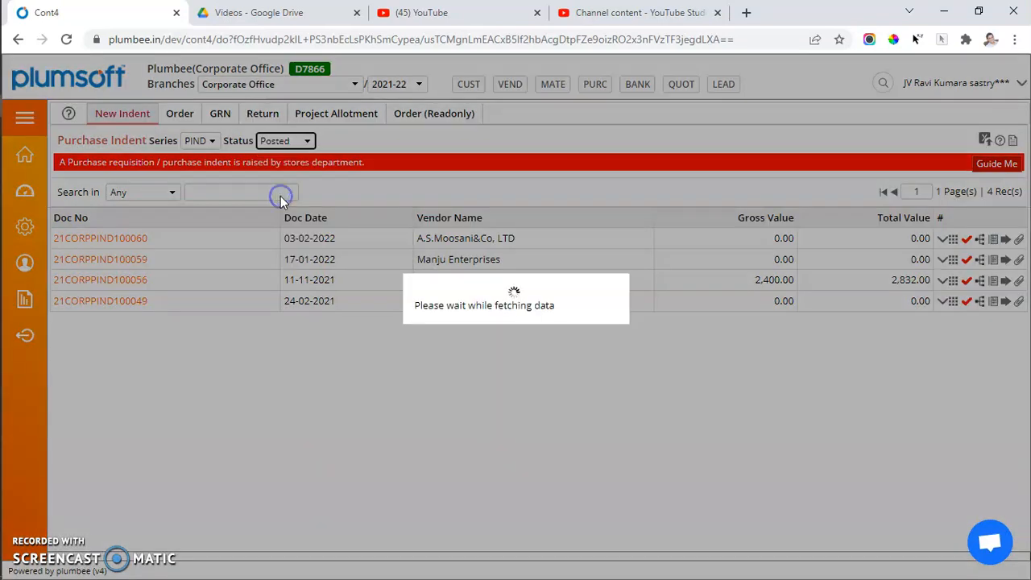
left_click(128, 239)
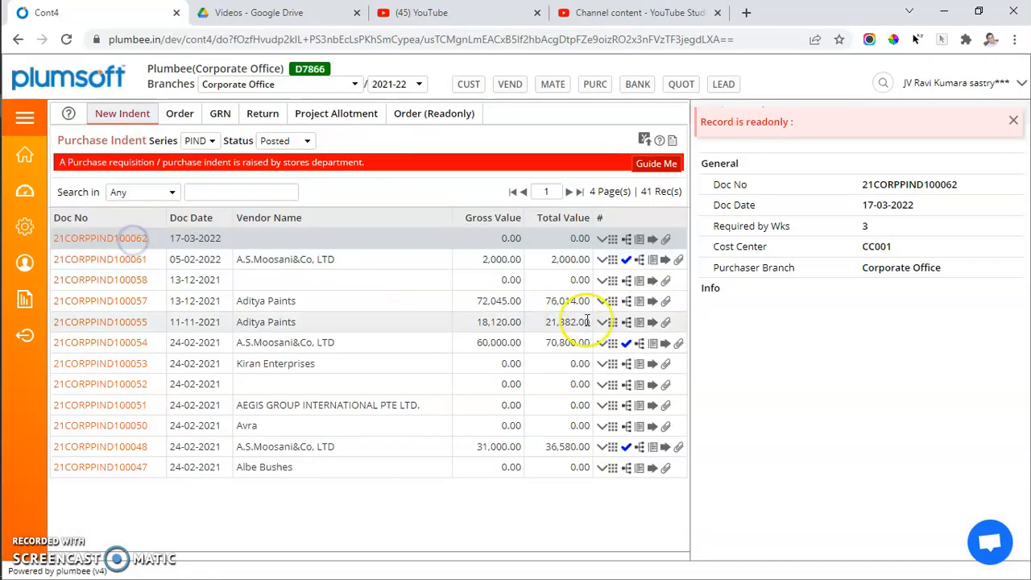
Open the posted indent's material lines, inspect them and try to edit the A4 papers line.
left_click(639, 240)
left_click(78, 327)
left_click(77, 304)
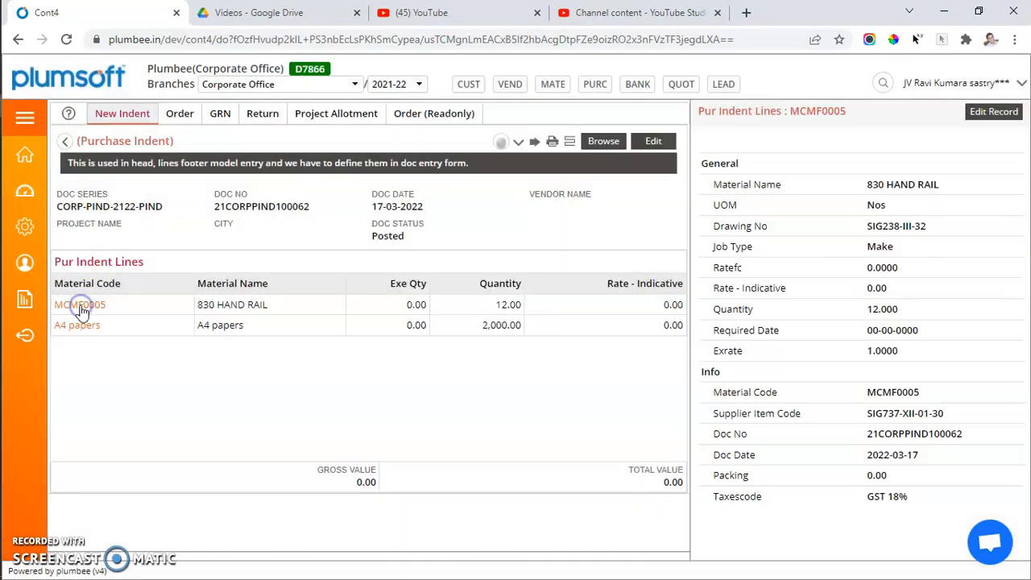
left_click(83, 323)
left_click(993, 115)
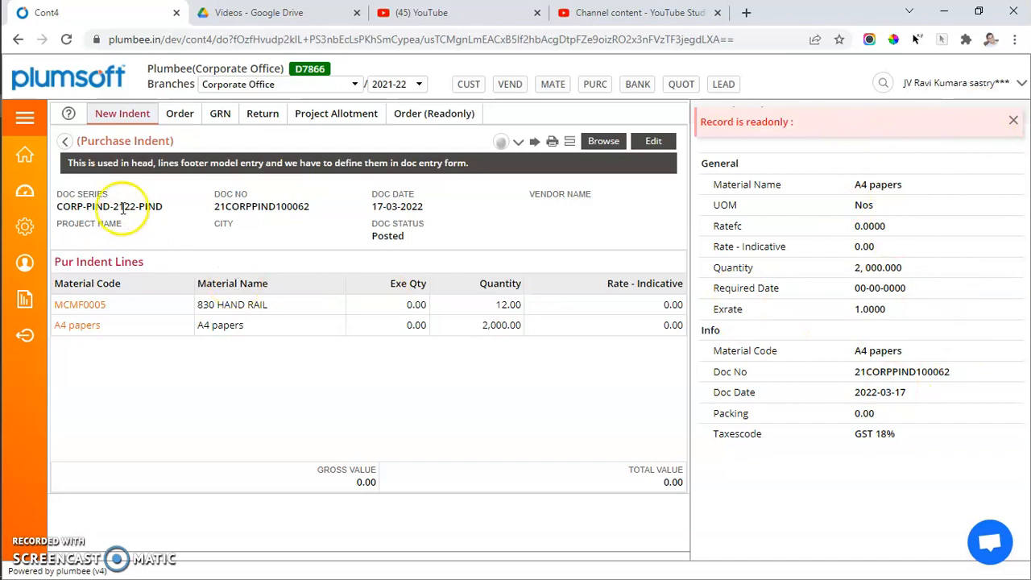
Review the 17-03-2022 indent's document again from the list filtered by Posted status, and return to the indent list.
left_click(123, 114)
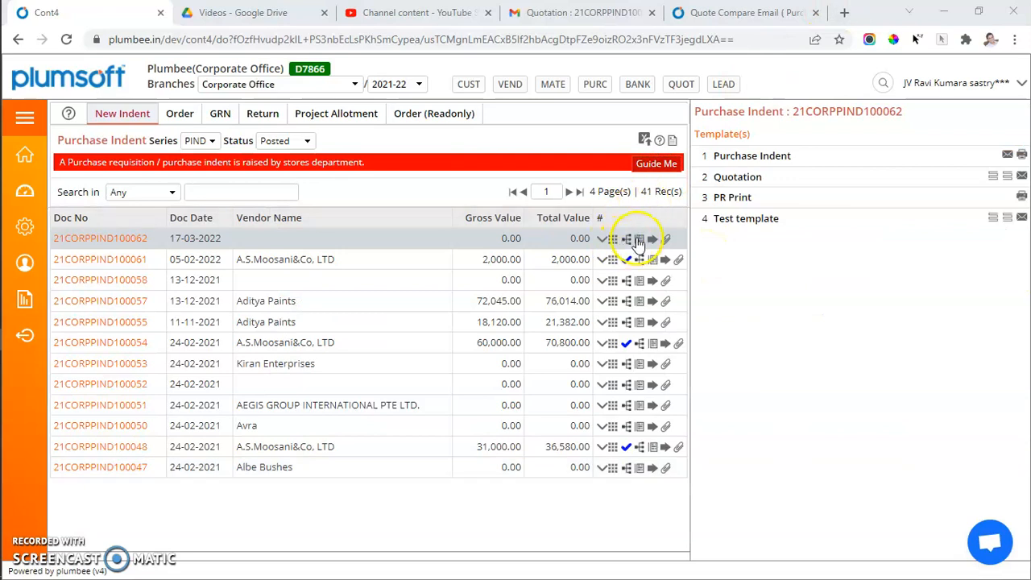
left_click(638, 240)
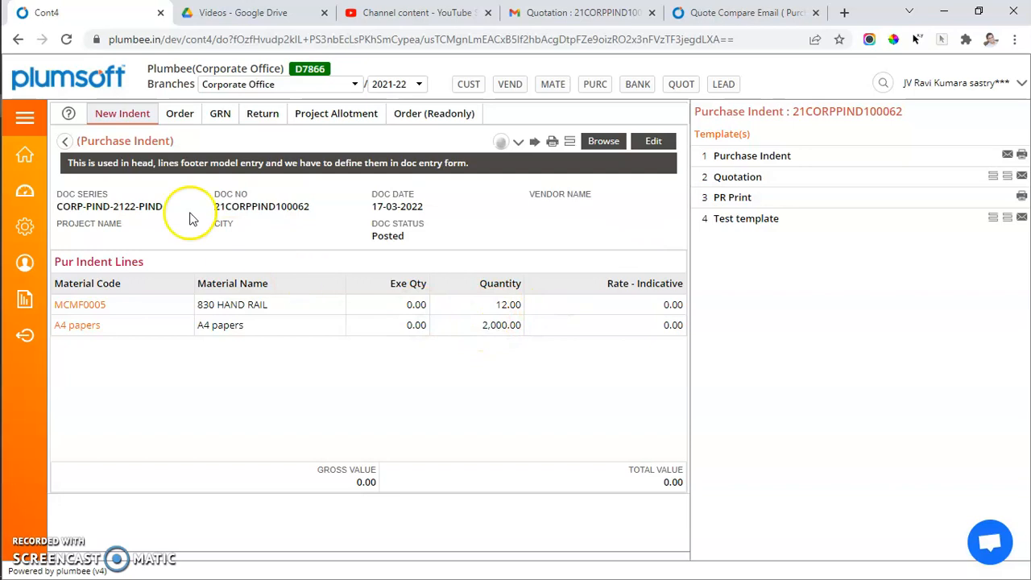
left_click(123, 115)
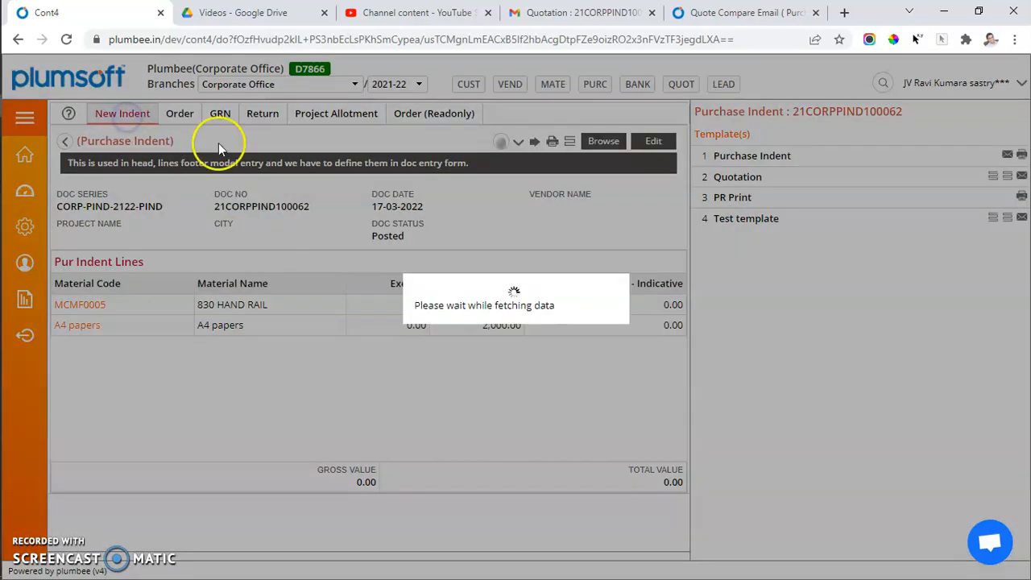
left_click(300, 142)
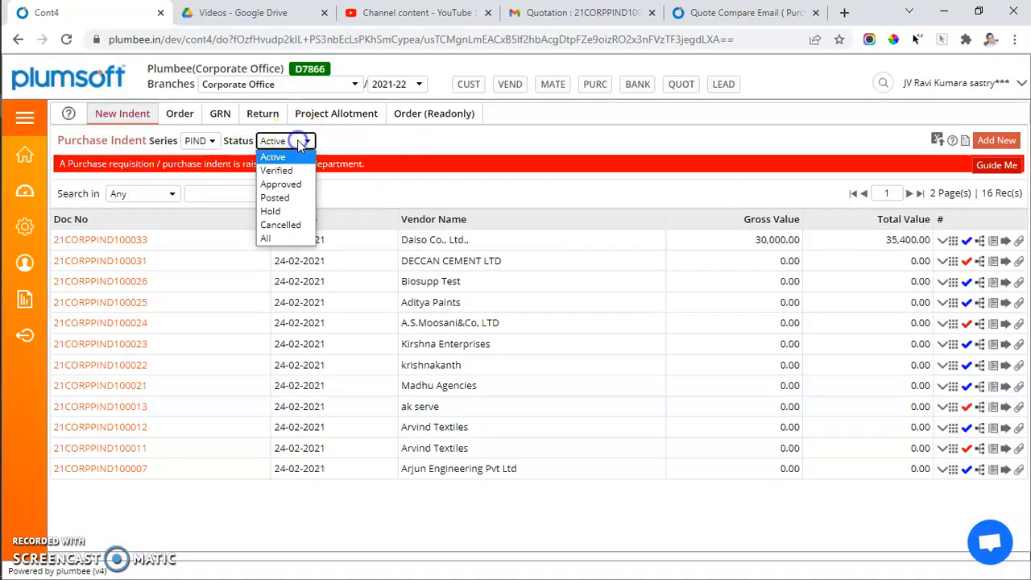
left_click(289, 197)
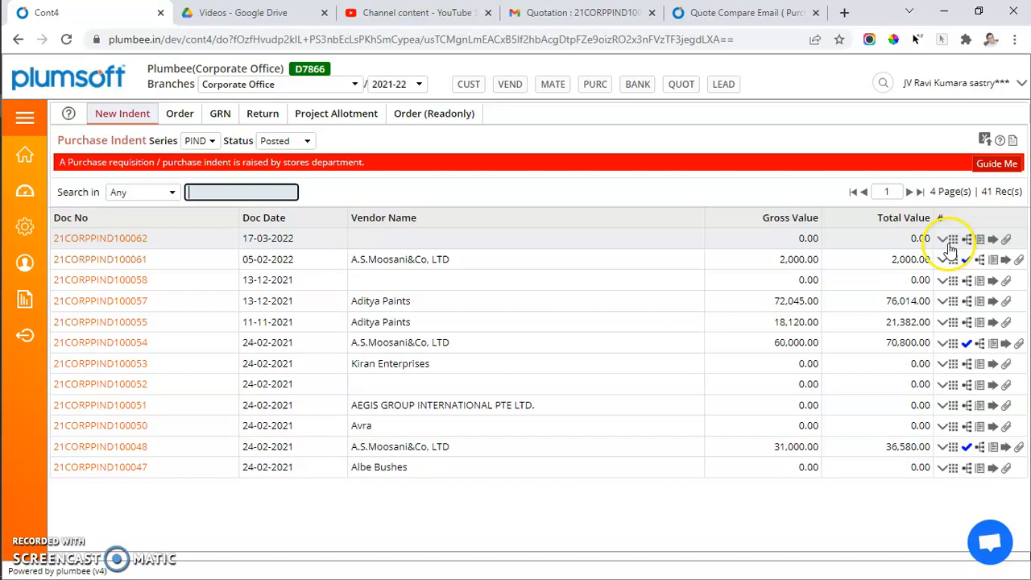
left_click(979, 240)
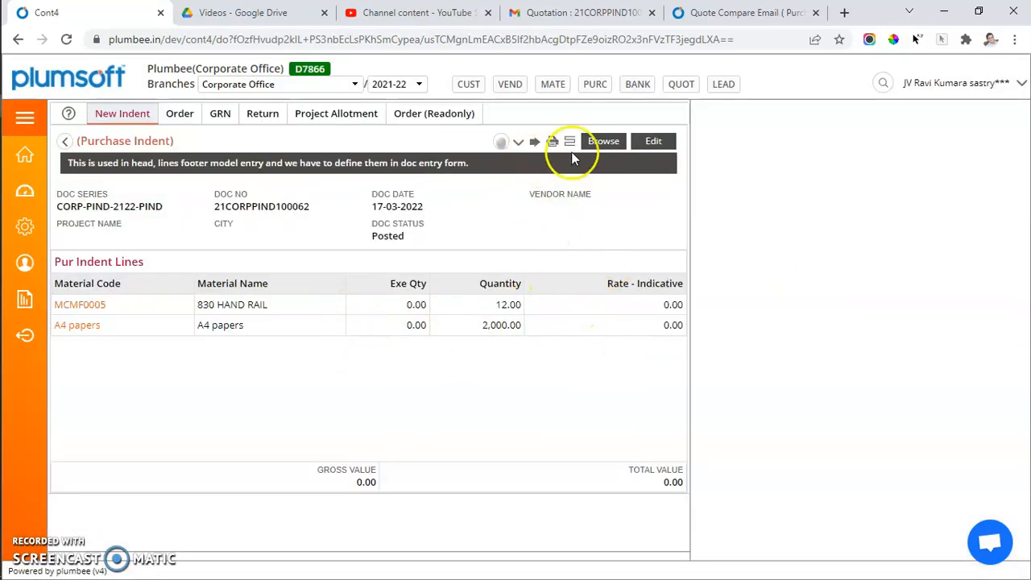
left_click(609, 142)
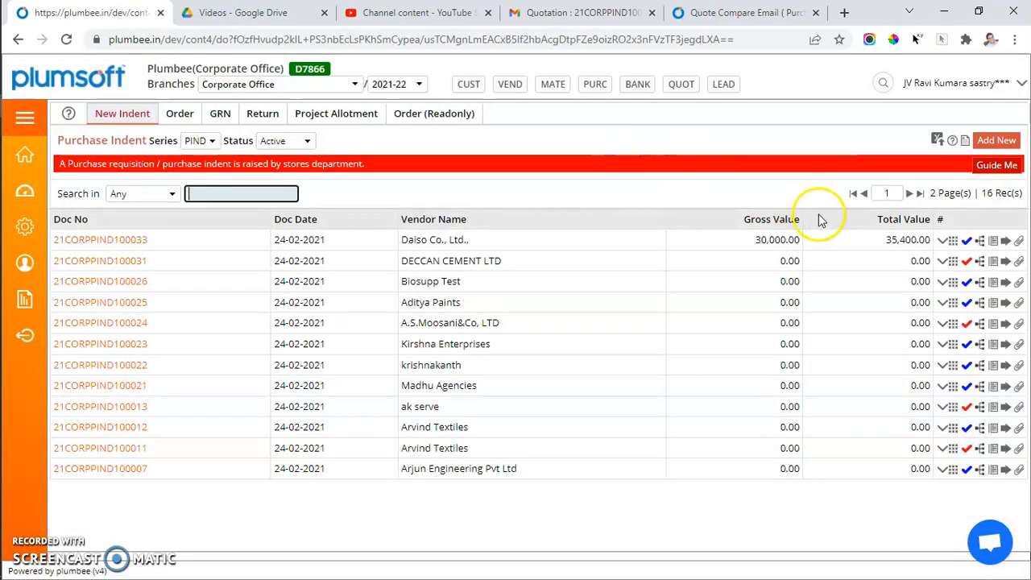
Preview the Purchase Indent print for the Daiso Co., Ltd. indent, and address its email to the sender's own address.
left_click(1006, 241)
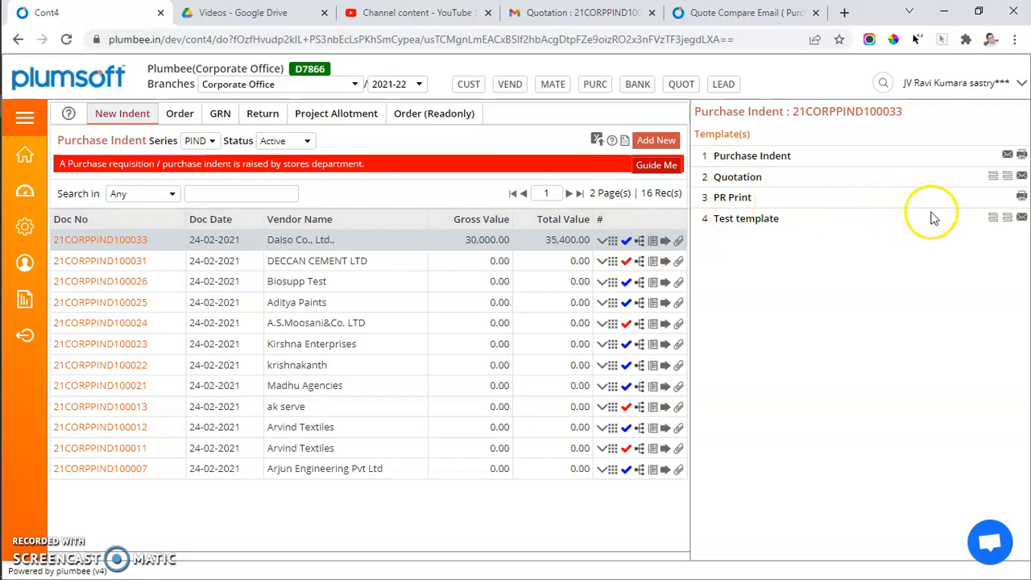
left_click(1022, 155)
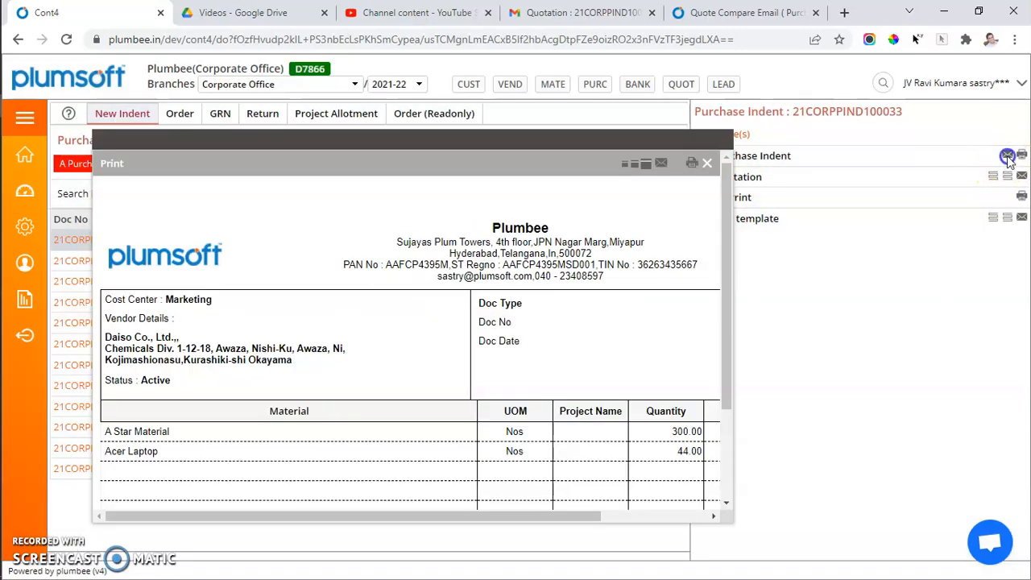
left_click(1008, 154)
left_click_drag(885, 139, 705, 145)
key("ctrl+c")
left_click(840, 164)
key("ctrl+a")
key("ctrl+v")
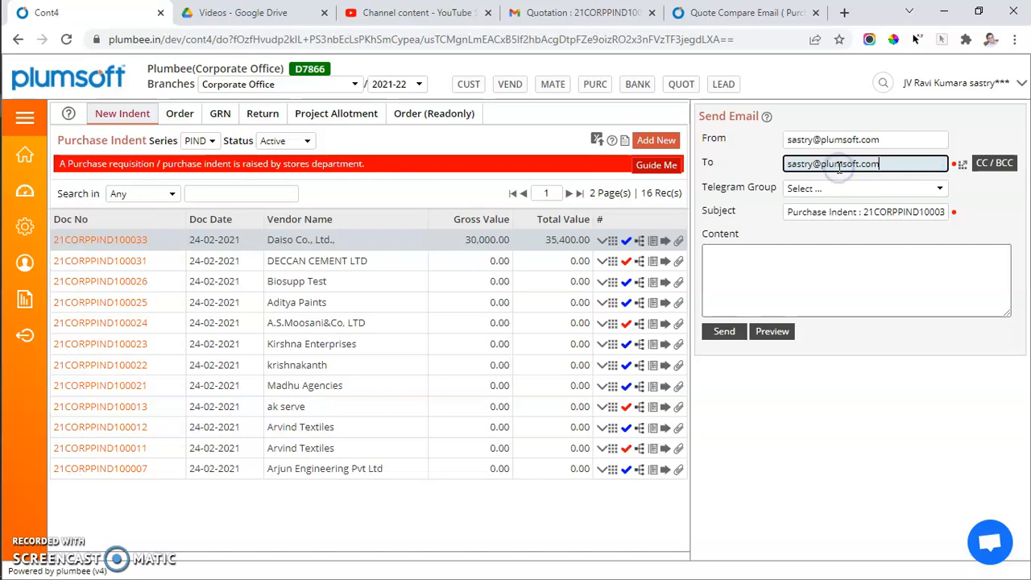
Enter "test" as the content of the purchase indent email and send it.
left_click(831, 193)
left_click(831, 193)
left_click(771, 287)
type("test")
left_click(729, 340)
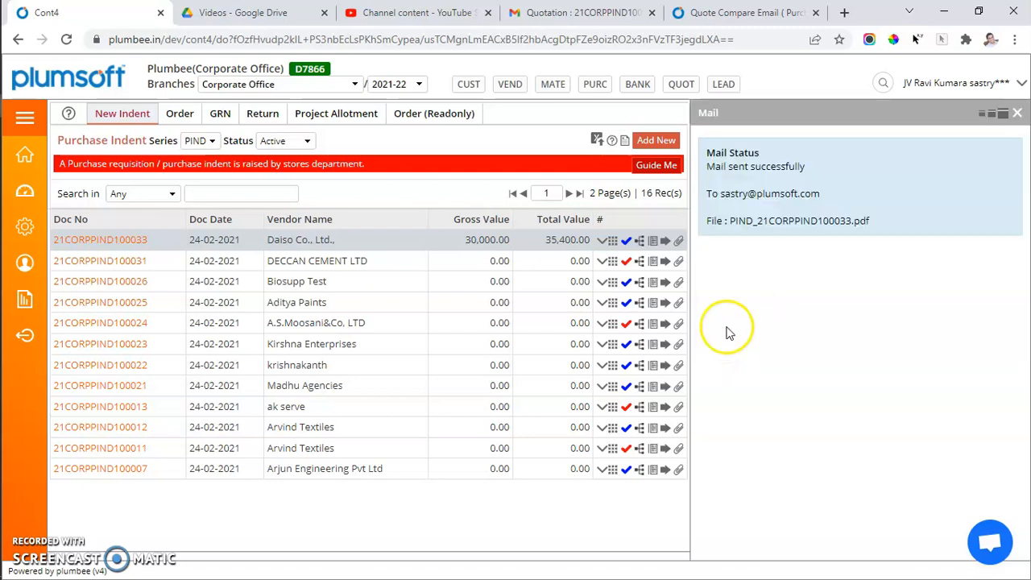
Switch to Gmail, read the received Purchase Indent email and view its attached PDF.
left_click(566, 14)
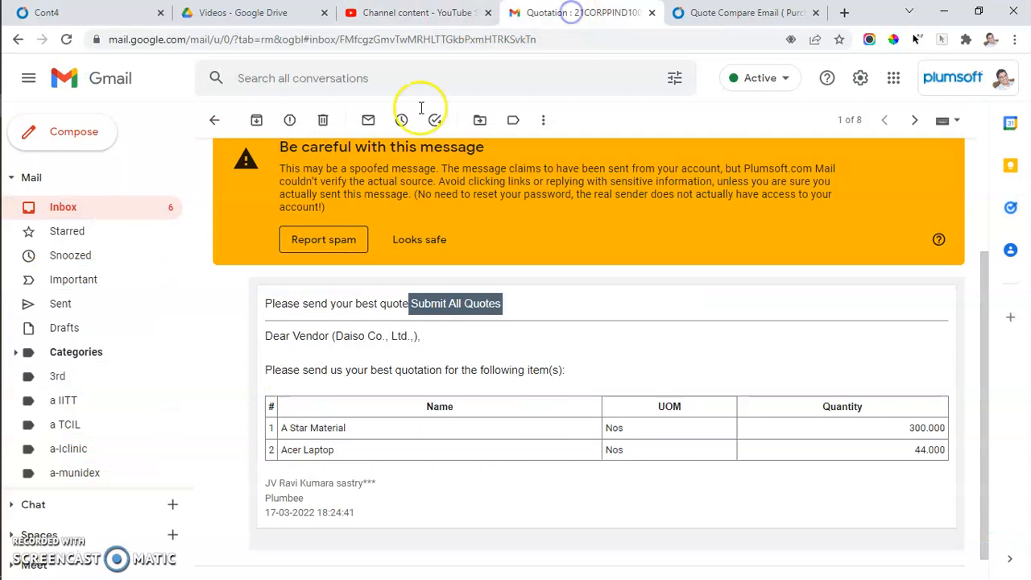
left_click(111, 211)
left_click(111, 210)
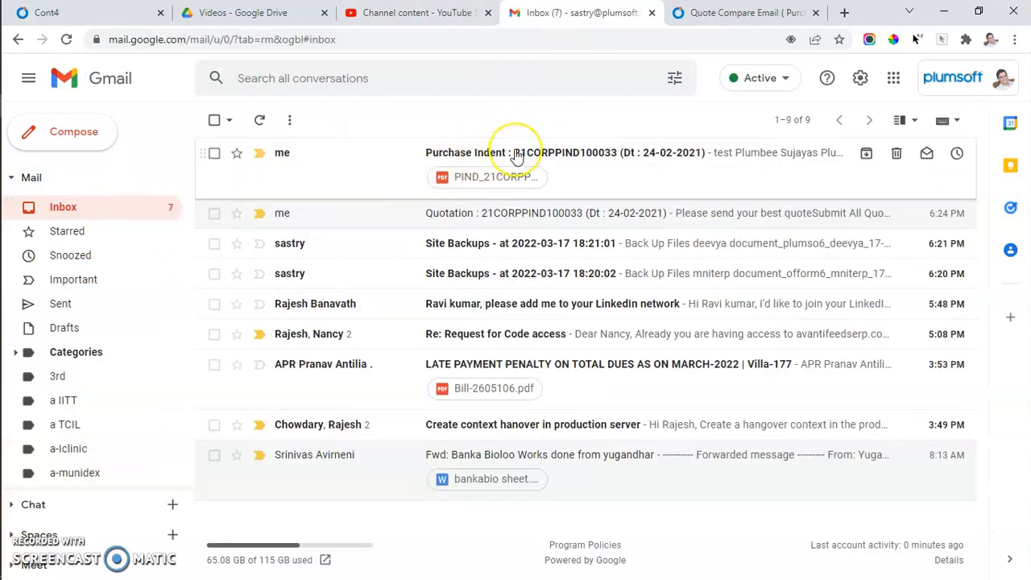
left_click(517, 155)
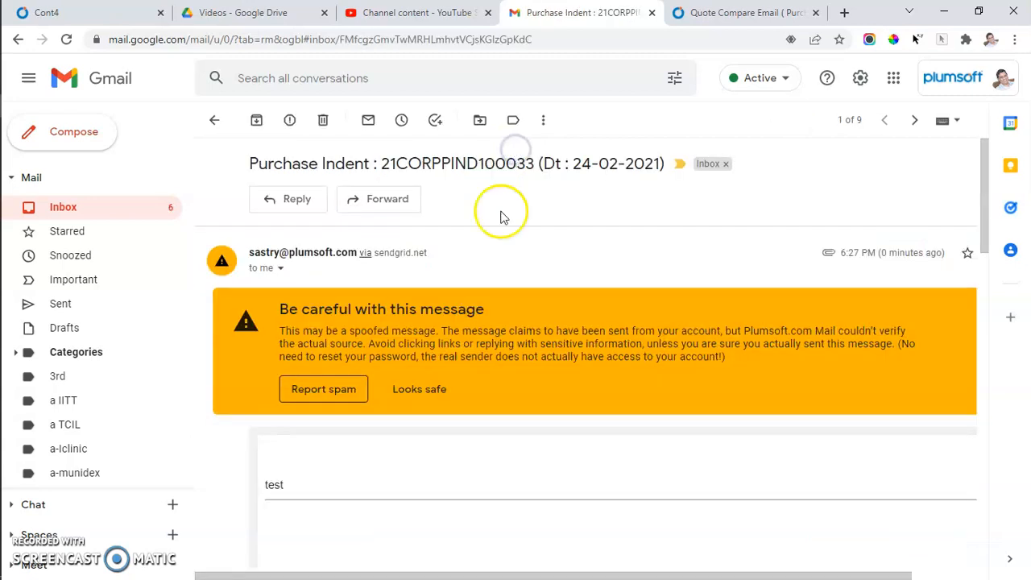
scroll(360, 392, "down", 3)
scroll(359, 393, "down", 10)
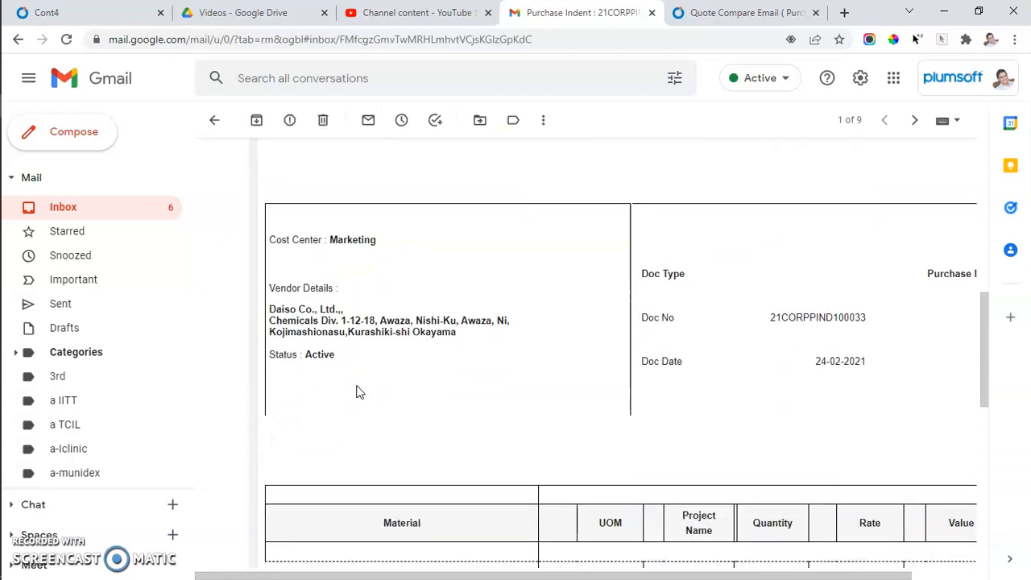
scroll(359, 392, "down", 3)
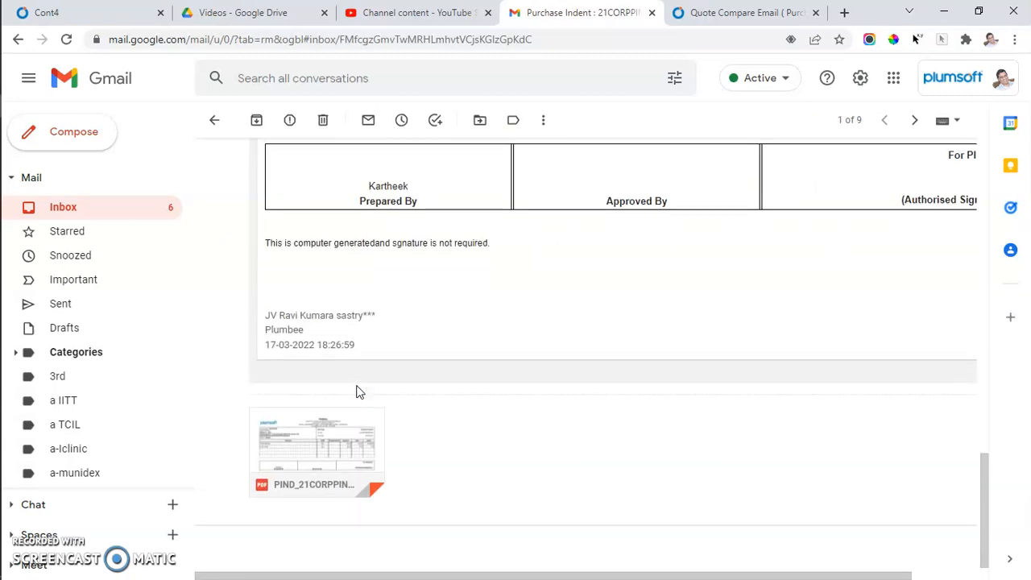
left_click(337, 455)
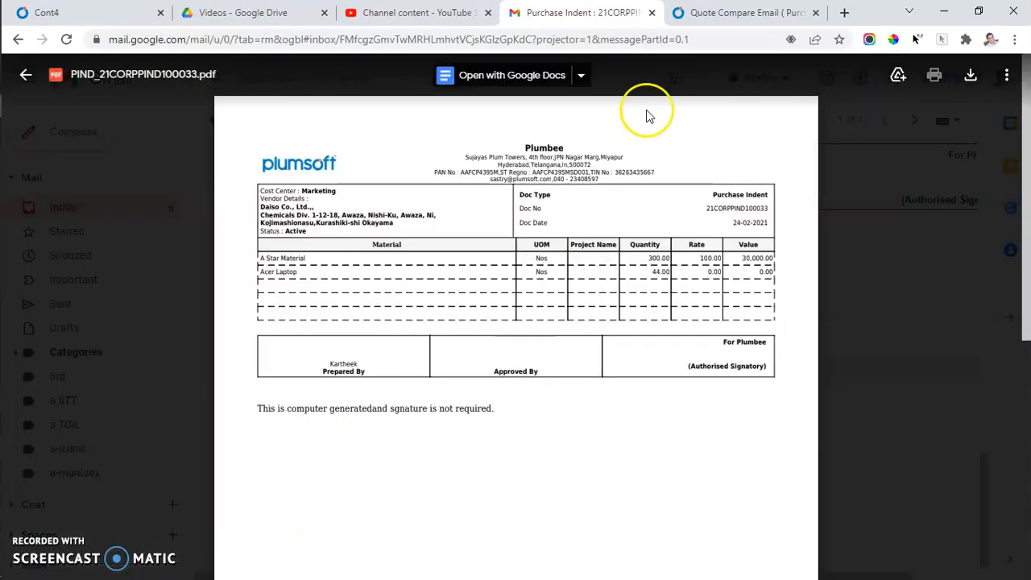
Close the Gmail and YouTube pages and return to the purchase indents in Plumsoft.
left_click(654, 13)
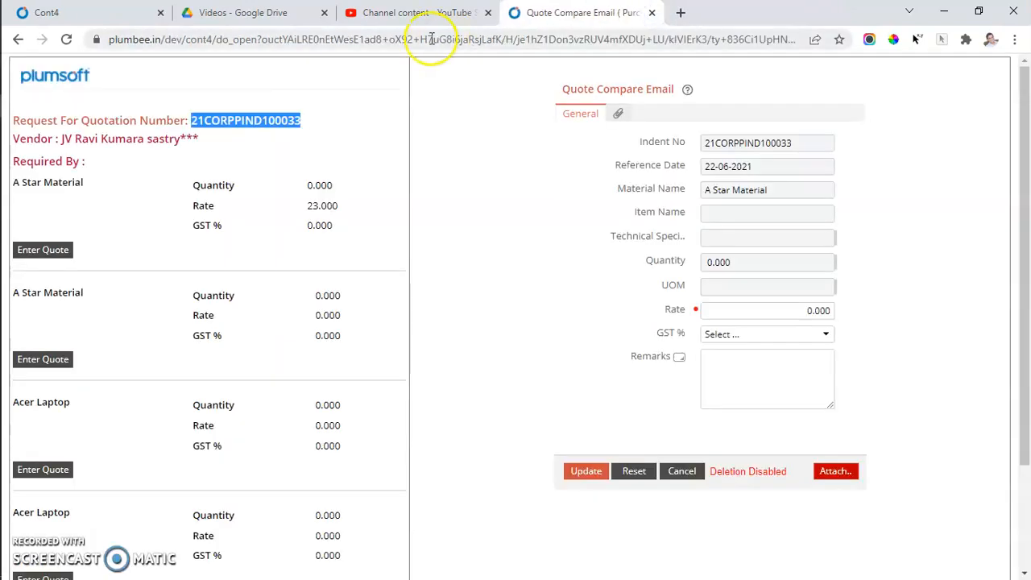
left_click(488, 13)
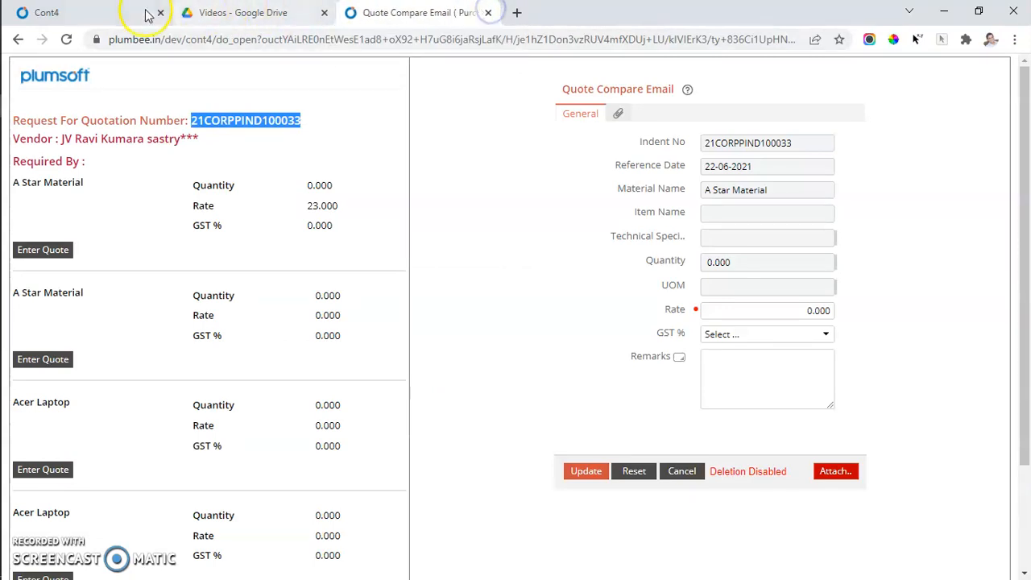
left_click(145, 14)
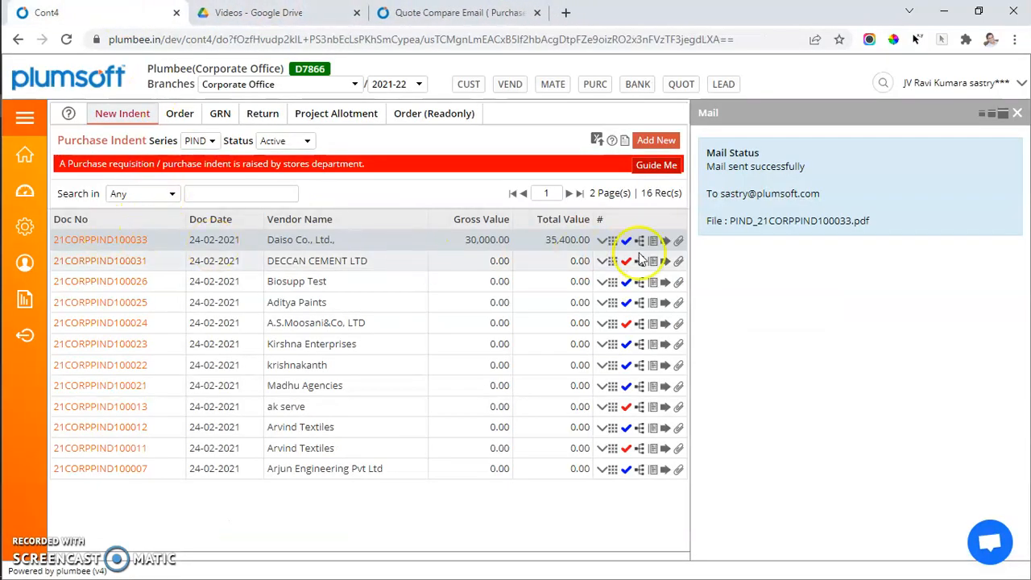
Filter the indents by Posted status and open the Quotation email form for the 17-03-2022 indent.
left_click(290, 143)
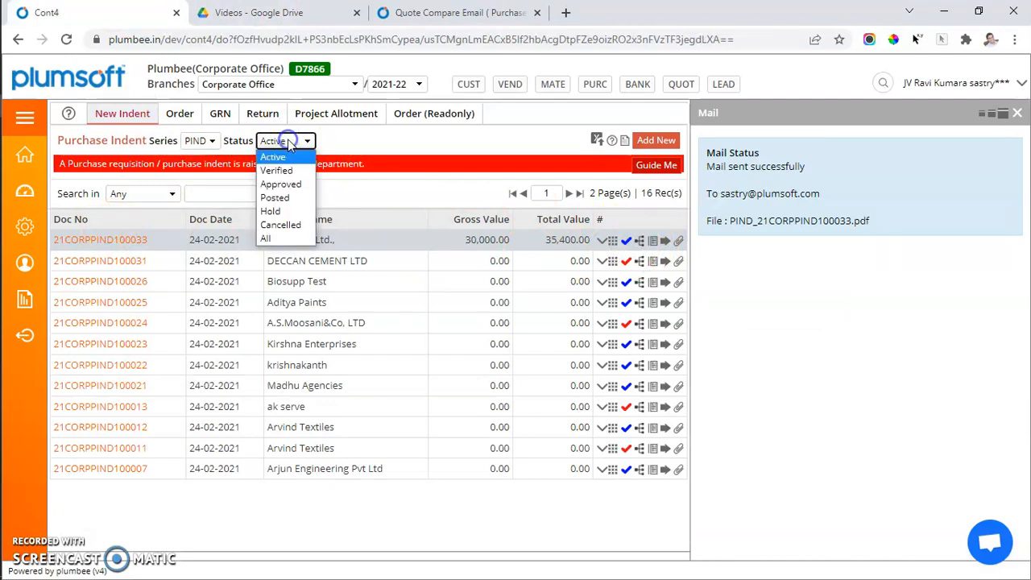
left_click(276, 198)
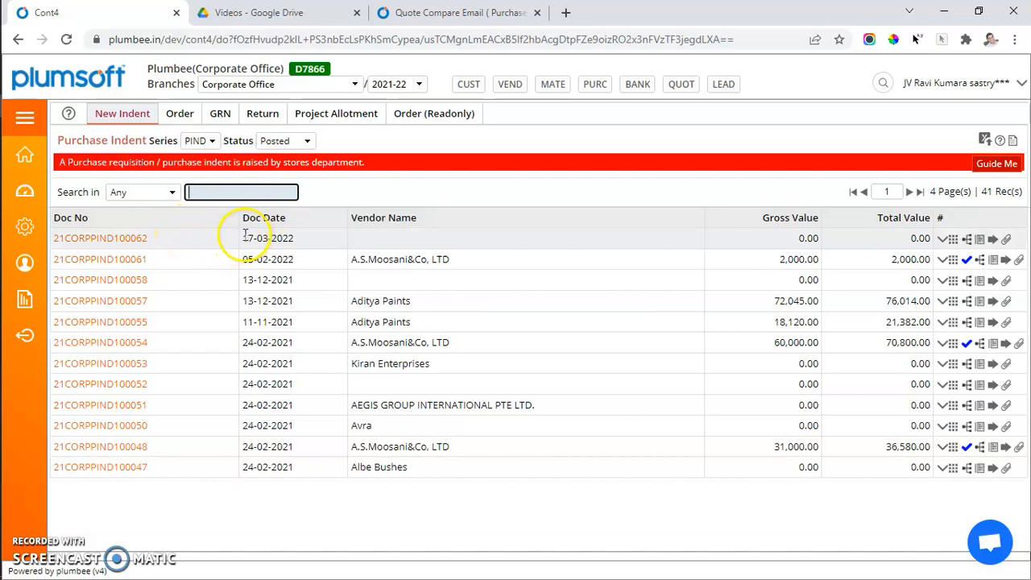
left_click(992, 241)
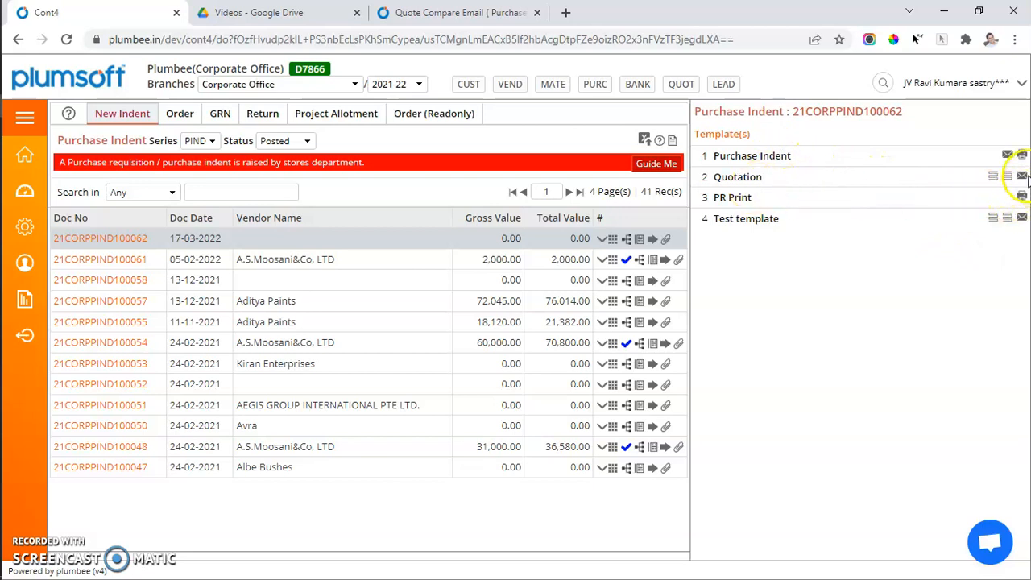
left_click(1023, 176)
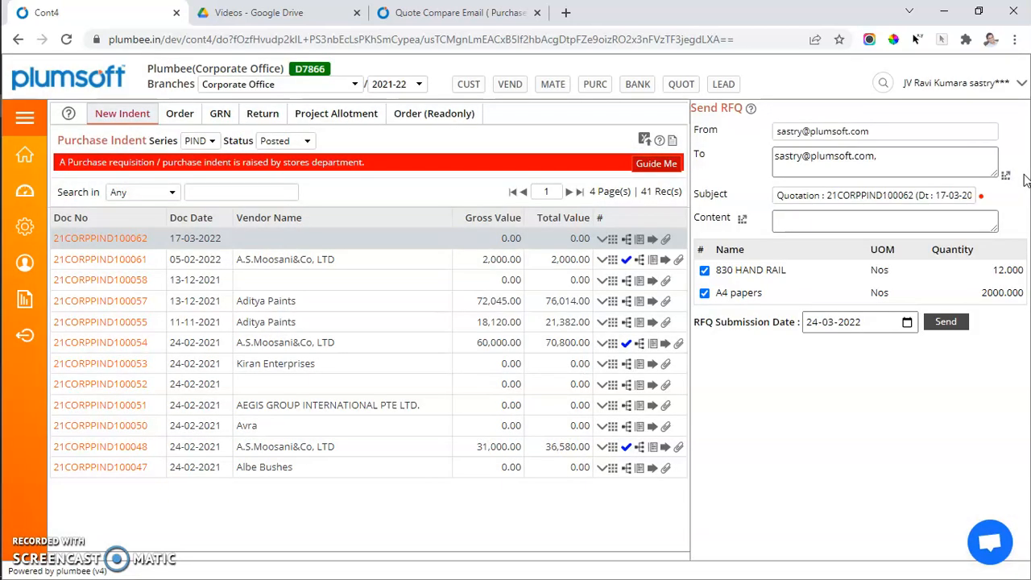
left_click(894, 156)
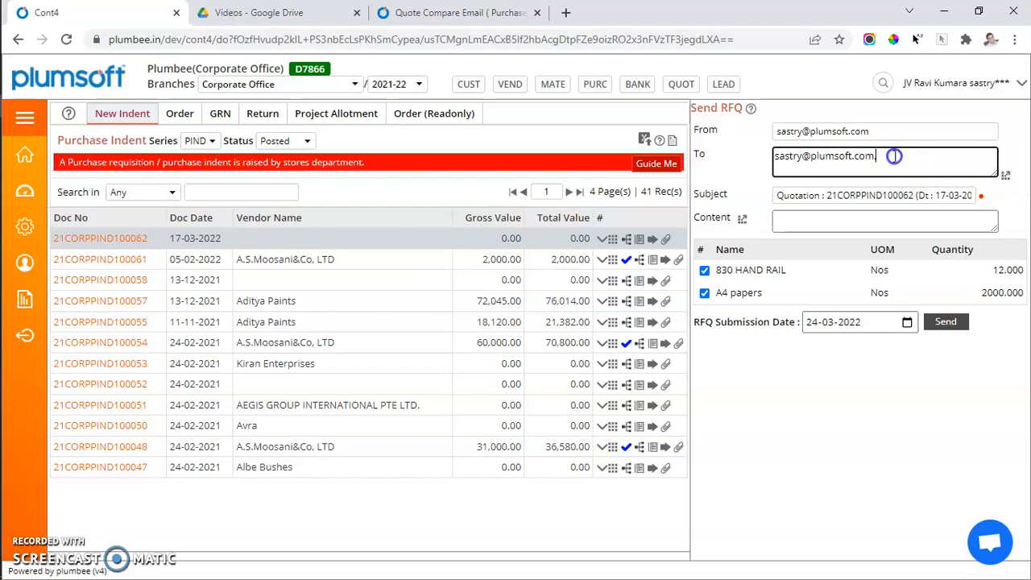
Add the email addresses of Veljan Hydraulic, M/S LOCUZ ENTERPRISE SOLUTIONS LTD. and Himalaya Publications to the RFQ recipients.
left_click(1005, 175)
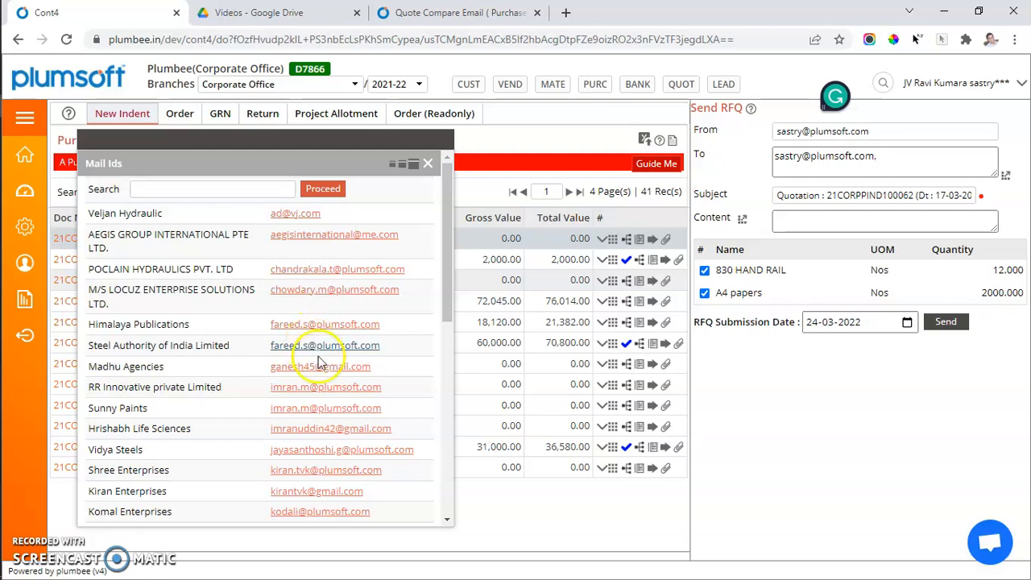
scroll(378, 392, "down", 1)
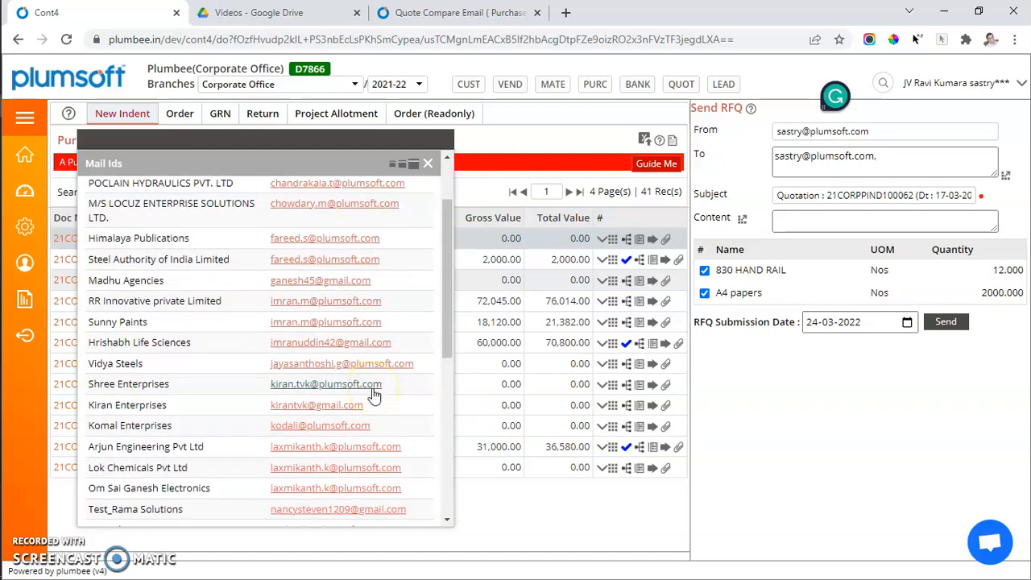
scroll(373, 394, "down", 1)
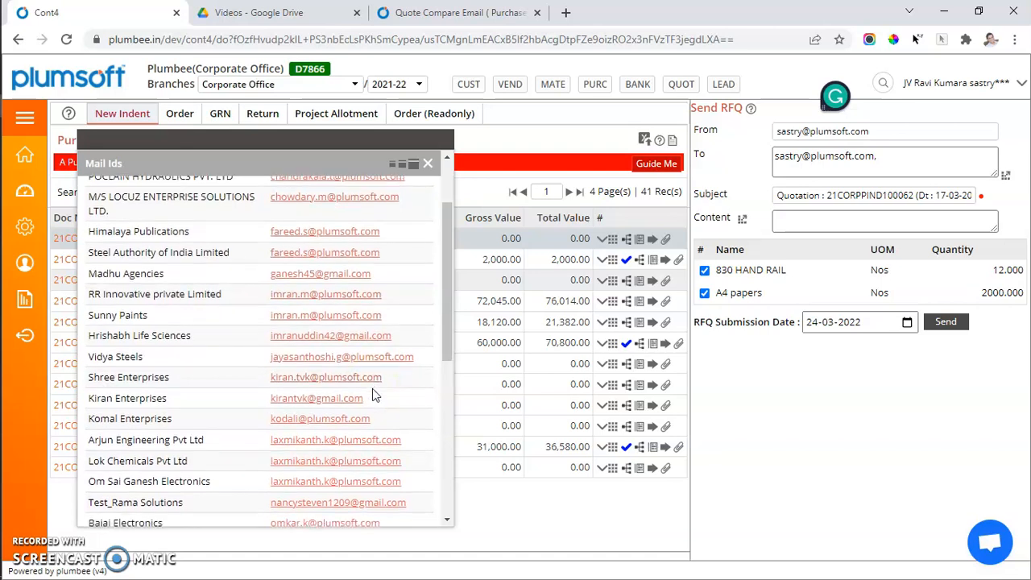
scroll(374, 394, "down", 1)
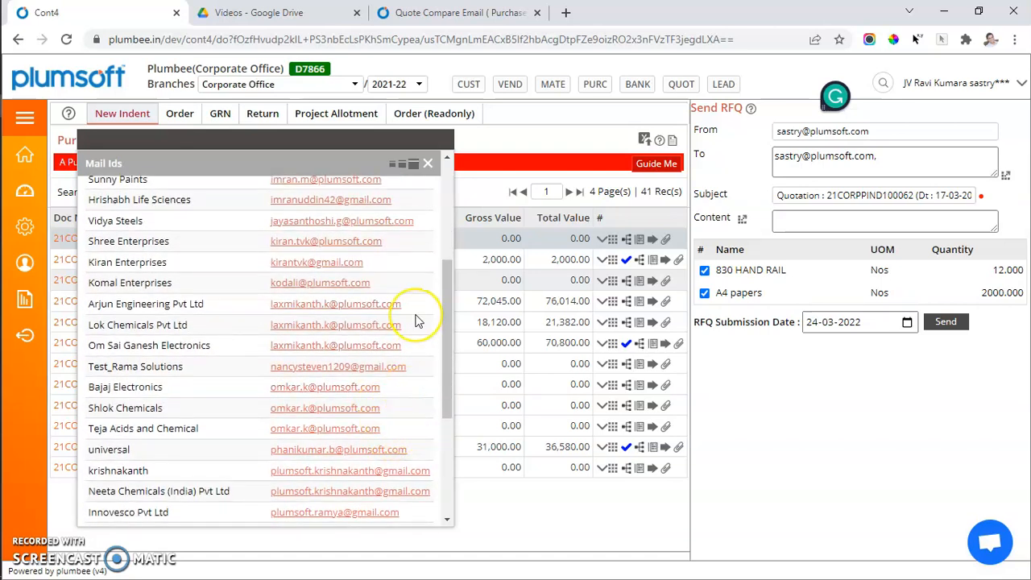
scroll(418, 320, "up", 3)
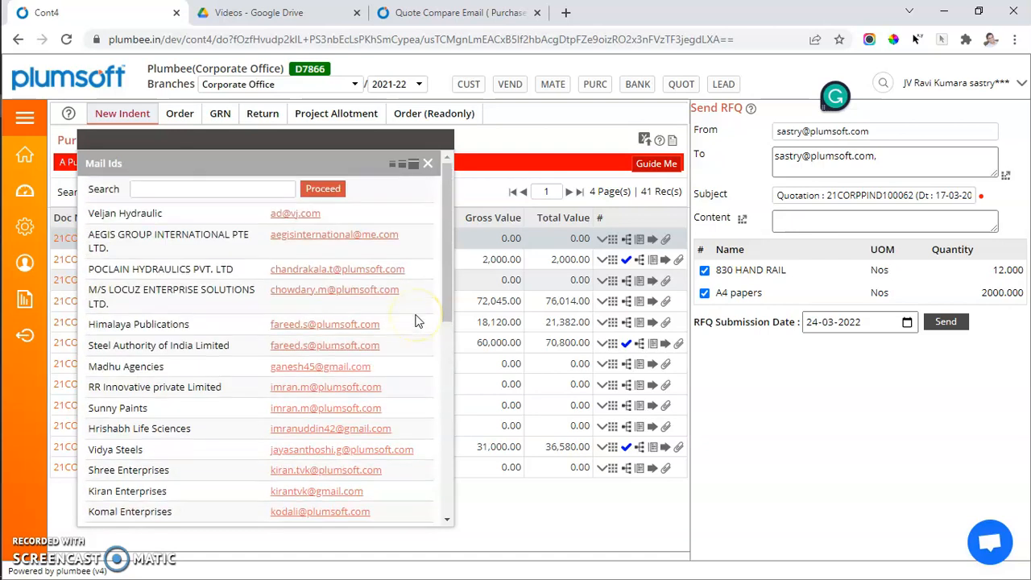
left_click(289, 215)
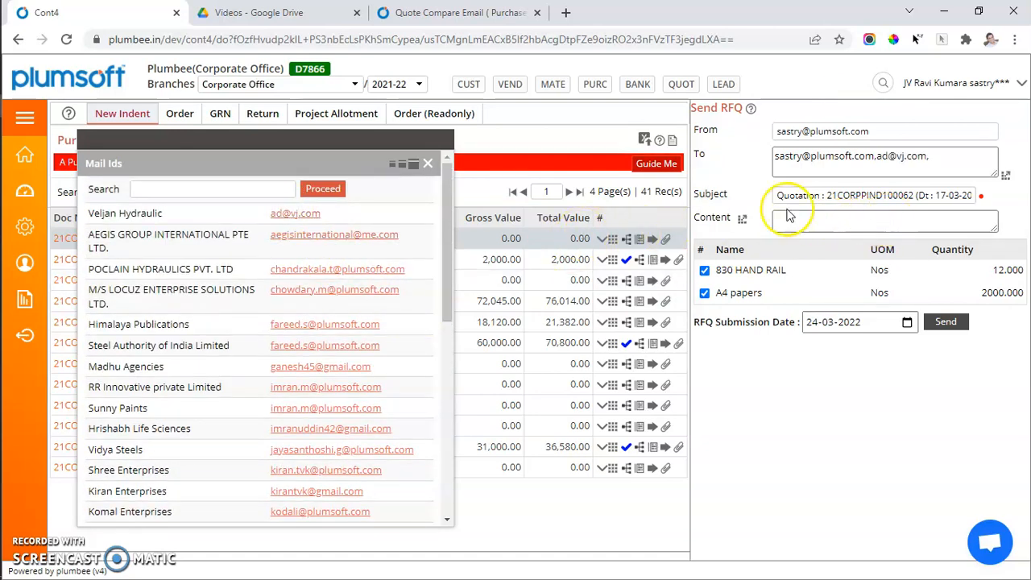
left_click(352, 291)
left_click(341, 325)
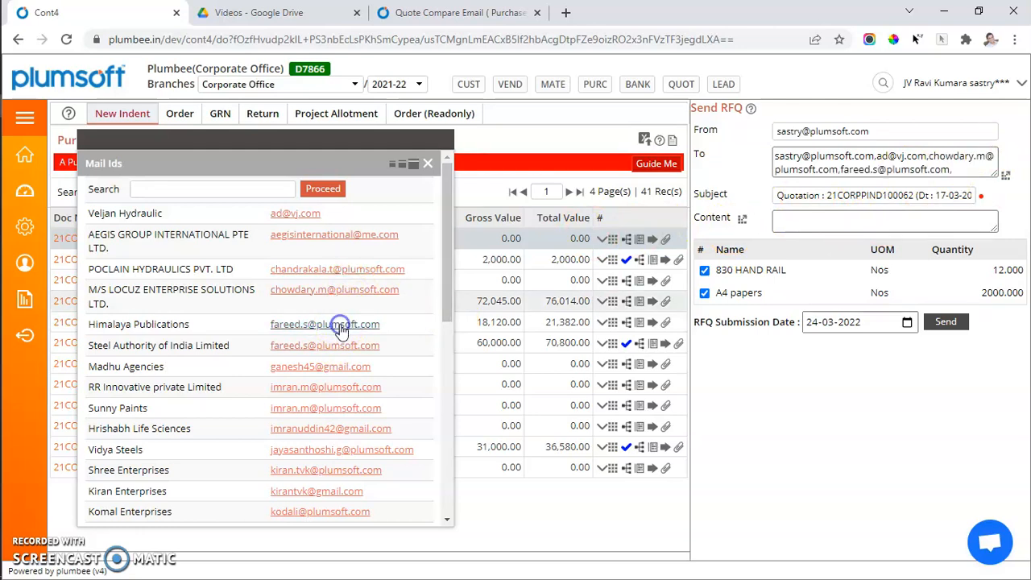
Remove the added vendor addresses from the RFQ recipients, leaving only the original recipient.
left_click(960, 172)
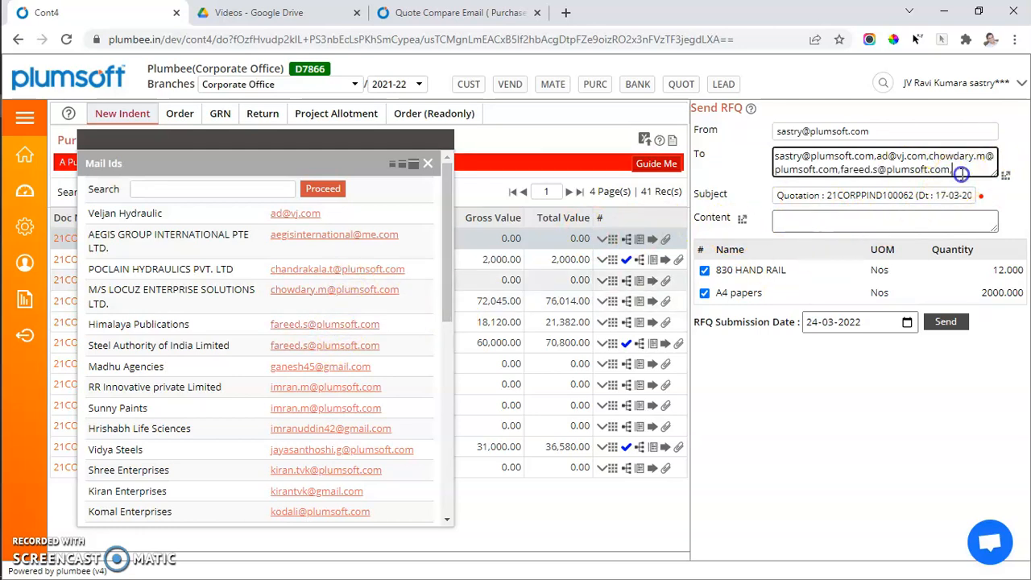
left_click_drag(960, 172, 738, 149)
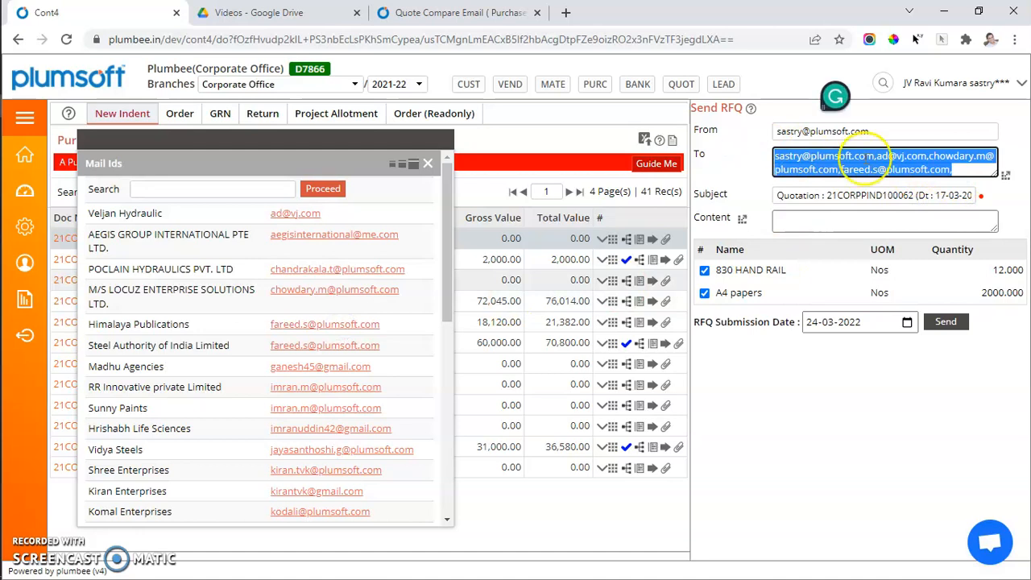
left_click(926, 157)
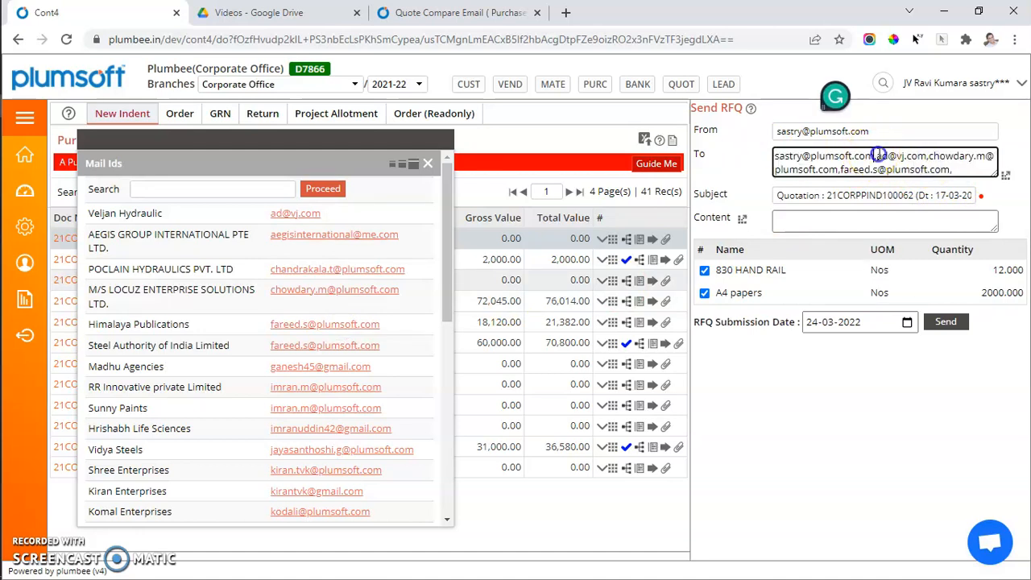
left_click_drag(879, 155, 966, 192)
key("BackSpace")
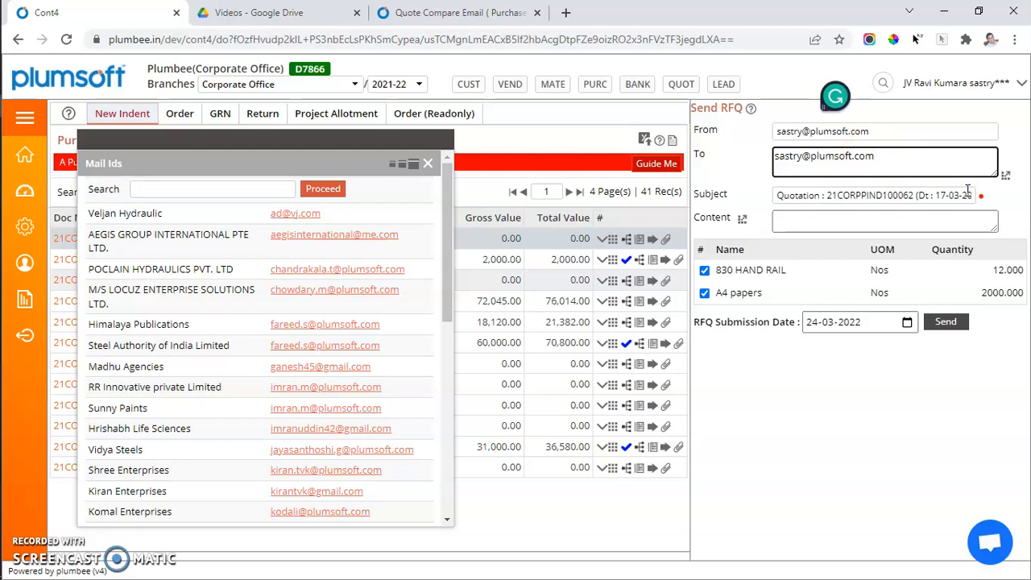
Write RFQ content starting "Please submit your best" in the enlarged editor and submit it.
left_click(827, 220)
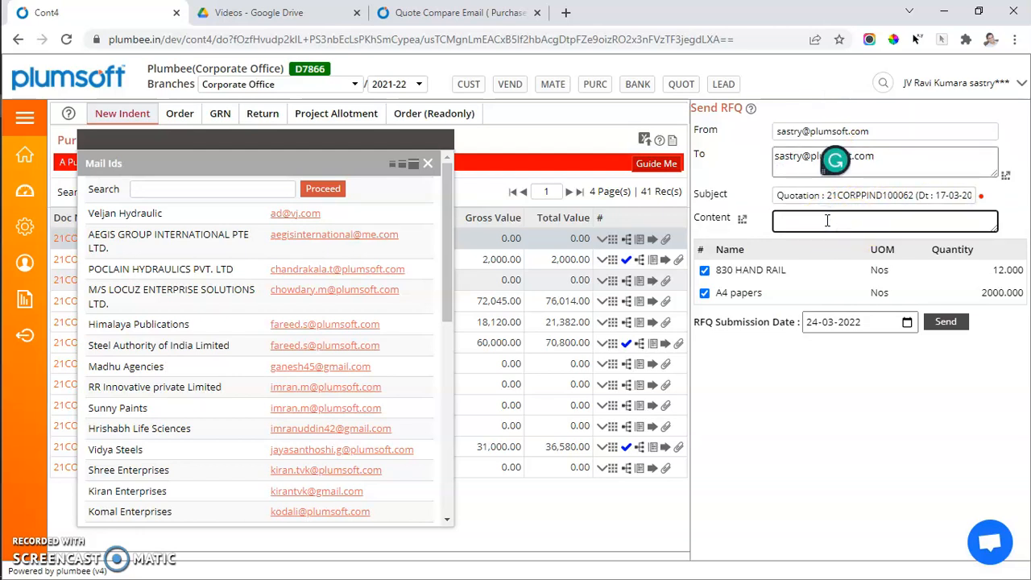
left_click(741, 219)
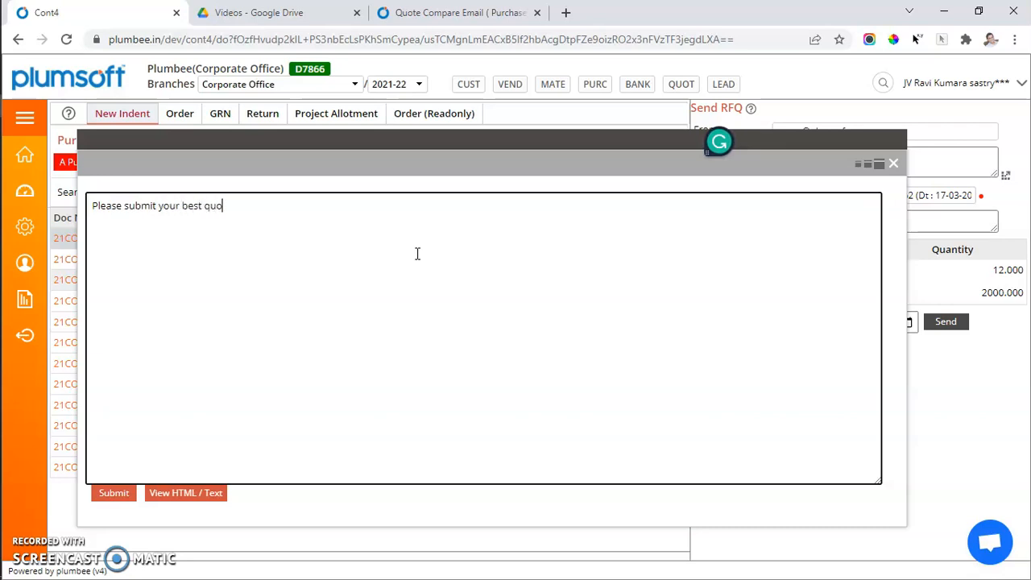
left_click(117, 491)
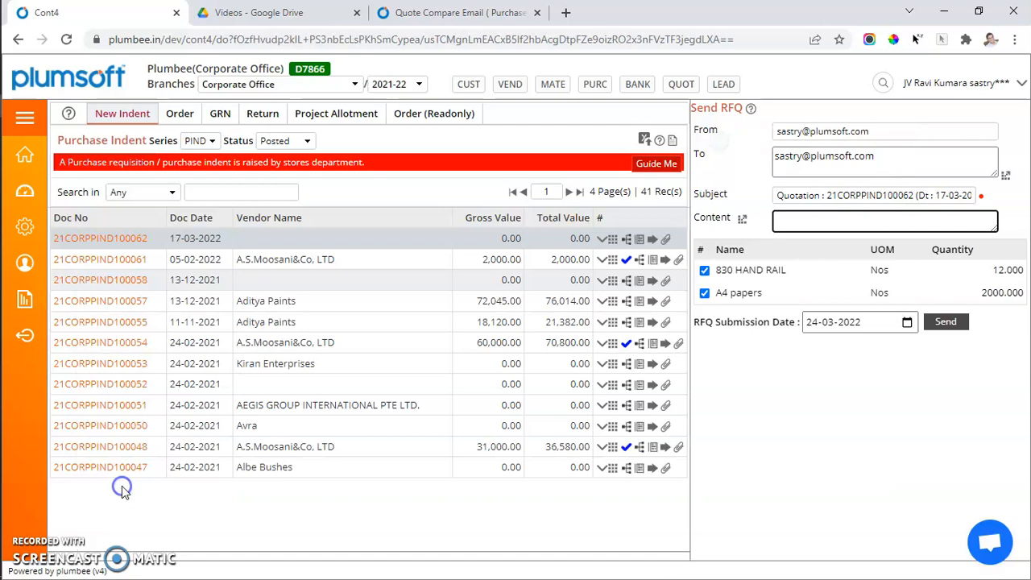
Exclude and re-include the A4 papers line in the RFQ, and send the RFQ.
left_click(704, 293)
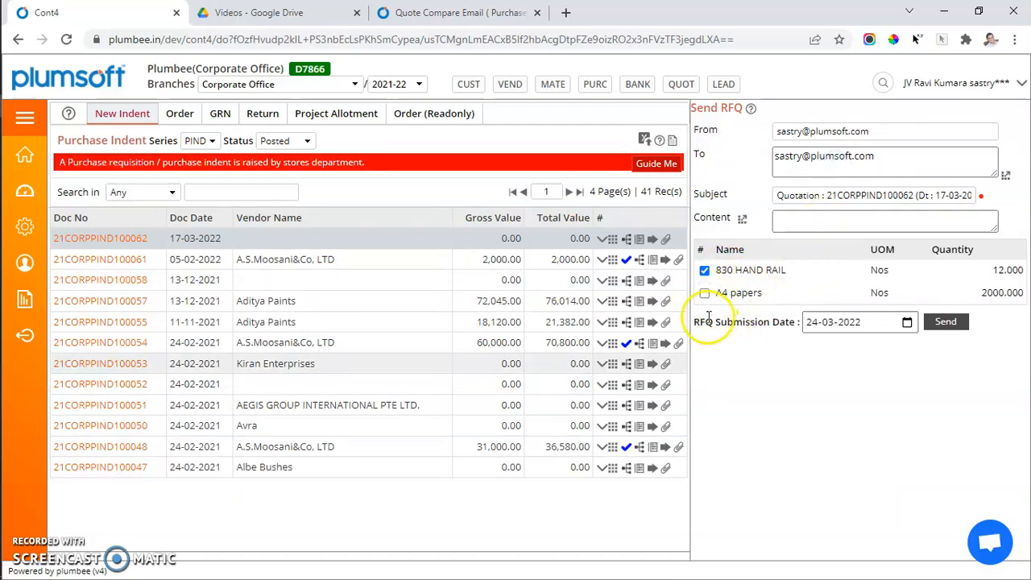
left_click(705, 293)
left_click(946, 323)
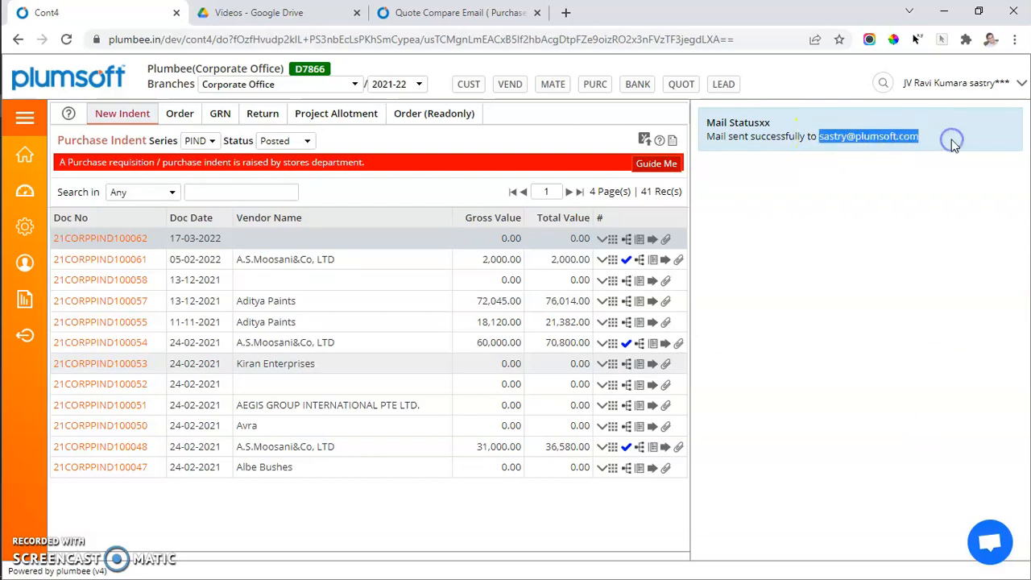
Switch to Gmail in a new browser tab, closing the old Quote Compare Email page, and open the quotation email dated 17-03-2022.
left_click(422, 16)
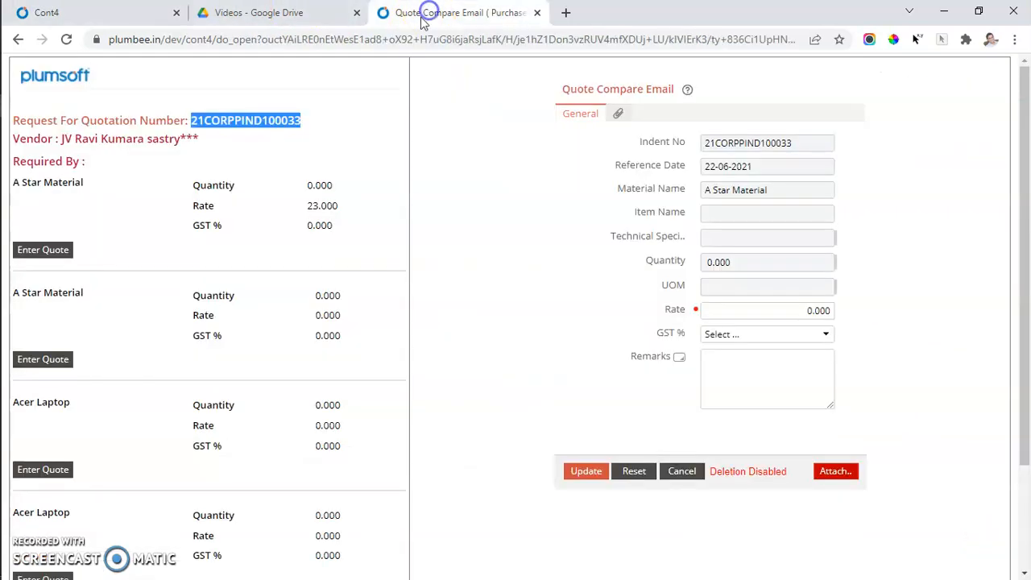
left_click(125, 12)
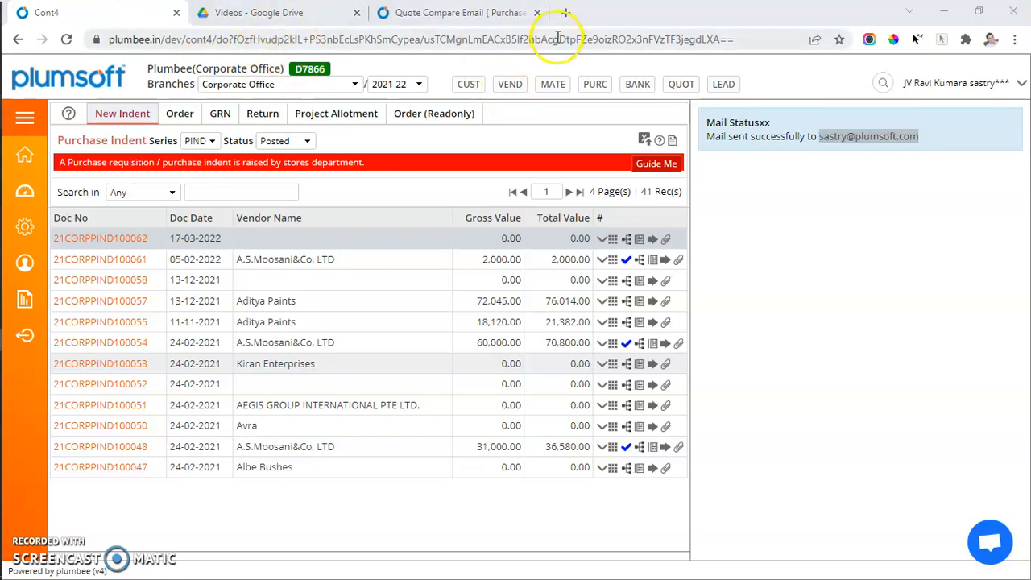
left_click(566, 13)
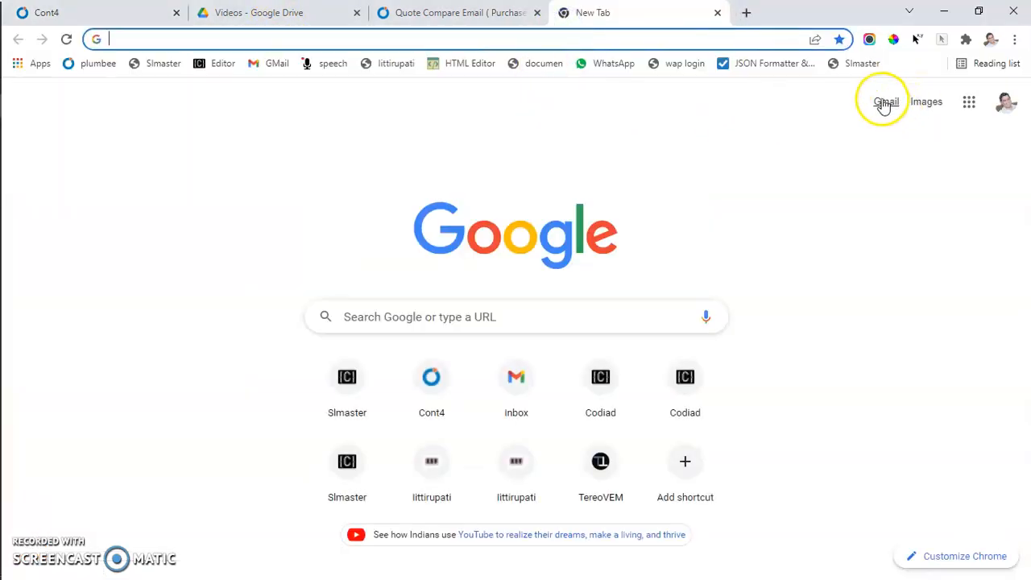
left_click(885, 104)
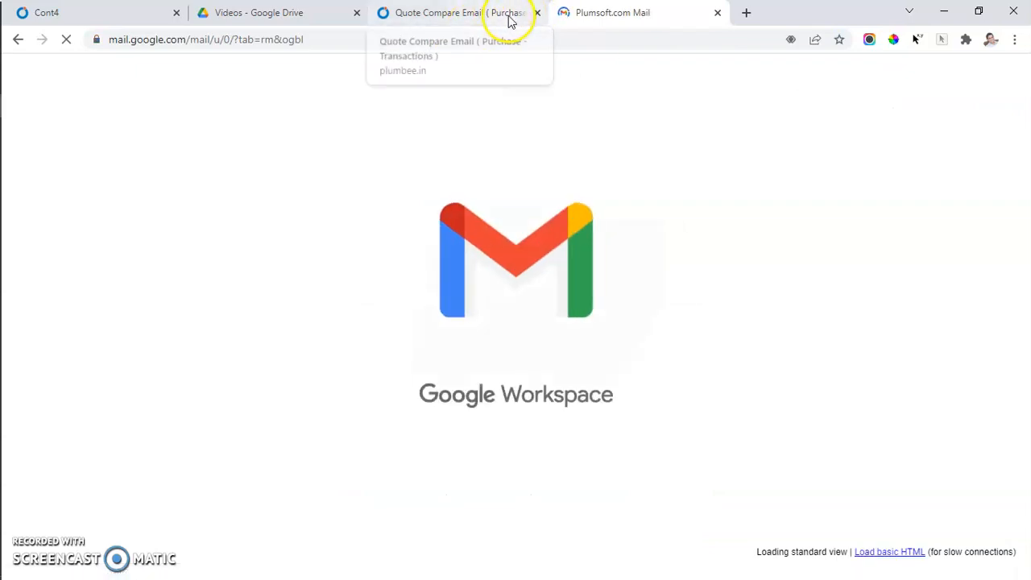
left_click(537, 12)
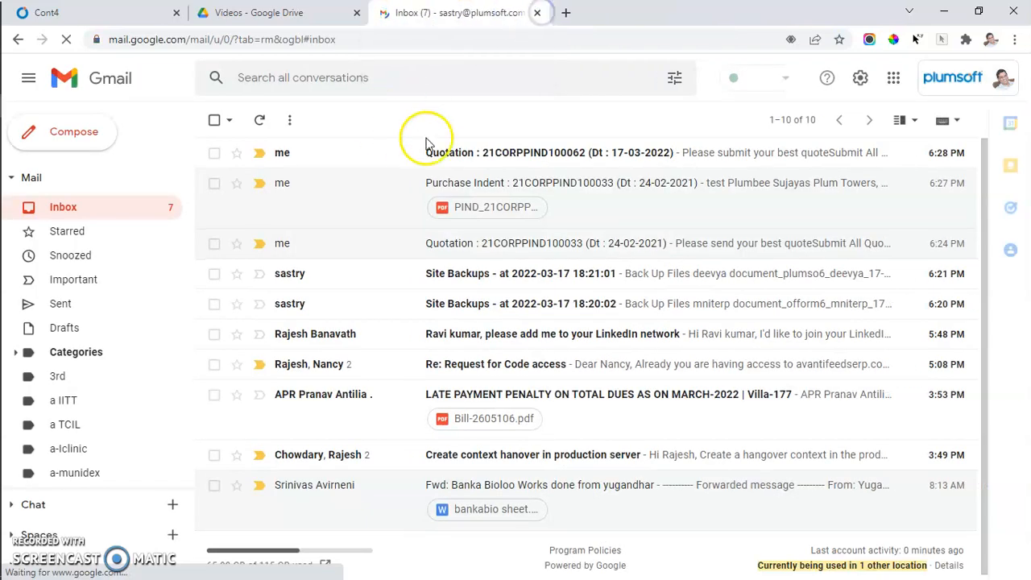
left_click(508, 153)
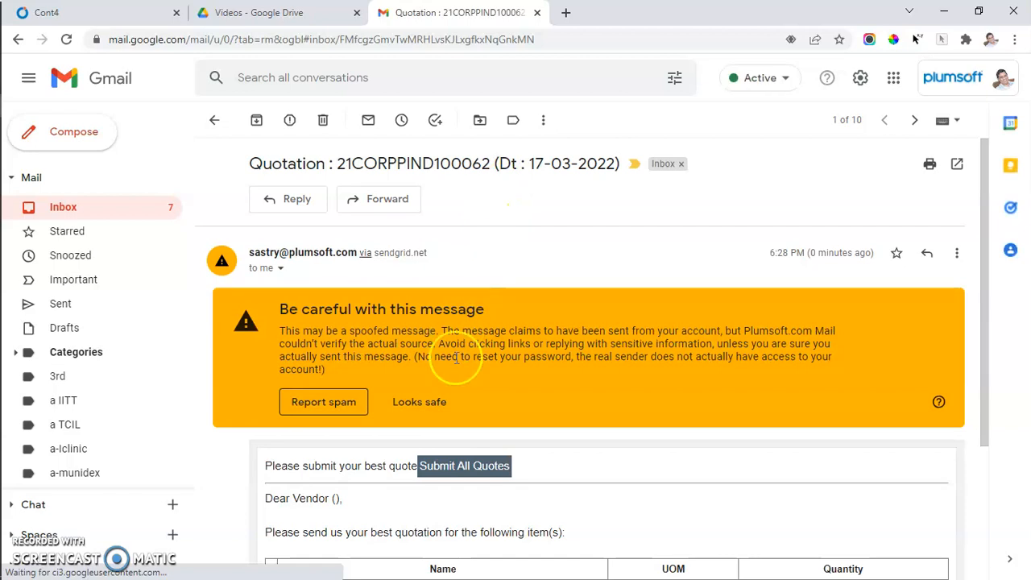
Mark the quotation email as looking safe and open its Submit All Quotes page.
scroll(456, 358, "down", 2)
left_click(412, 212)
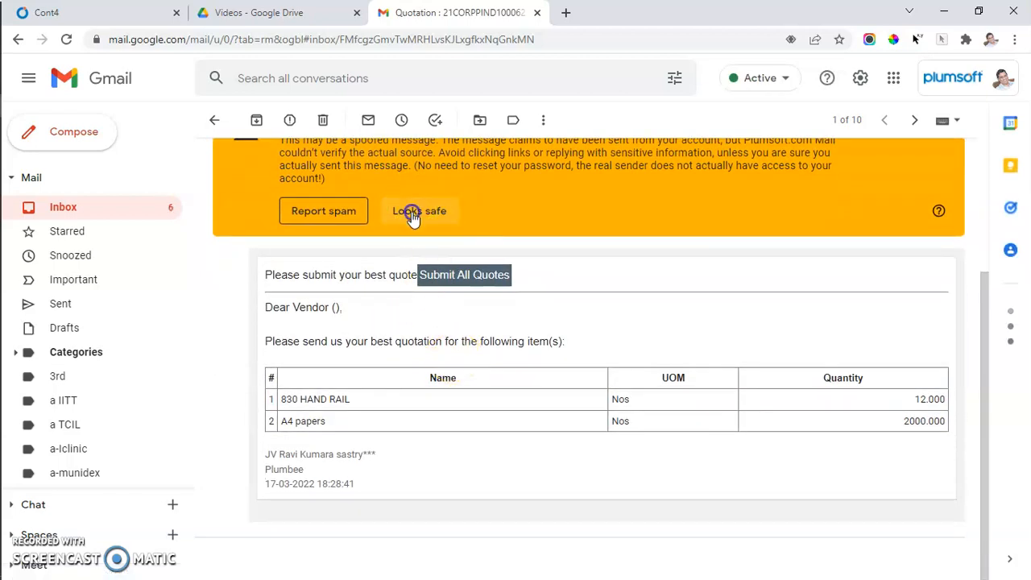
left_click(414, 211)
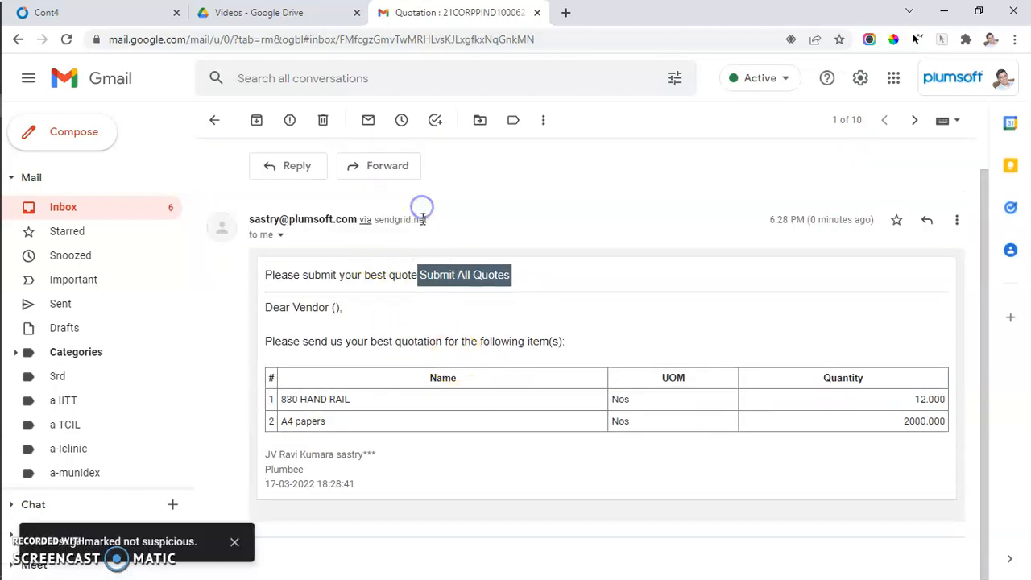
scroll(447, 180, "up", 1)
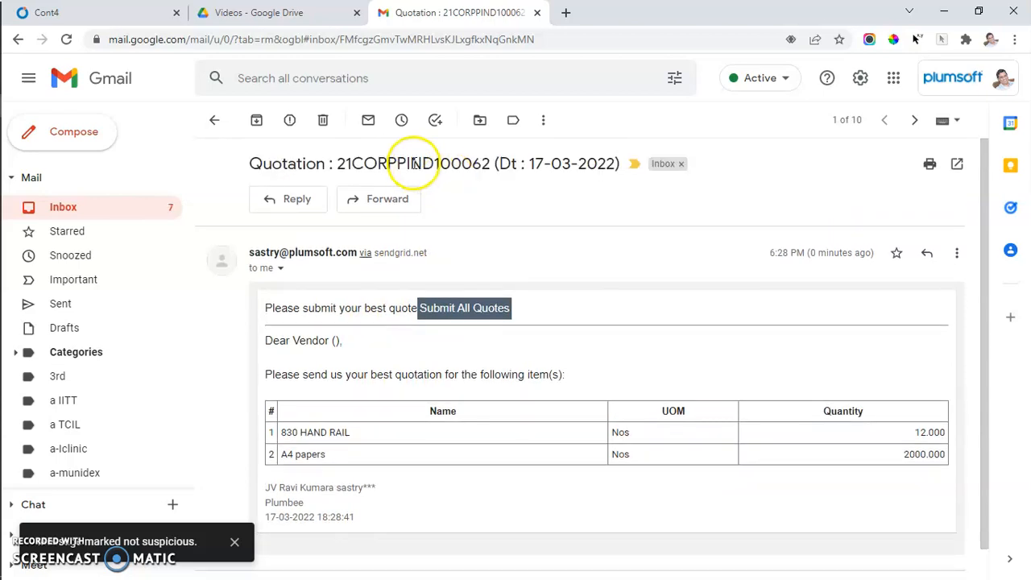
double_click(414, 163)
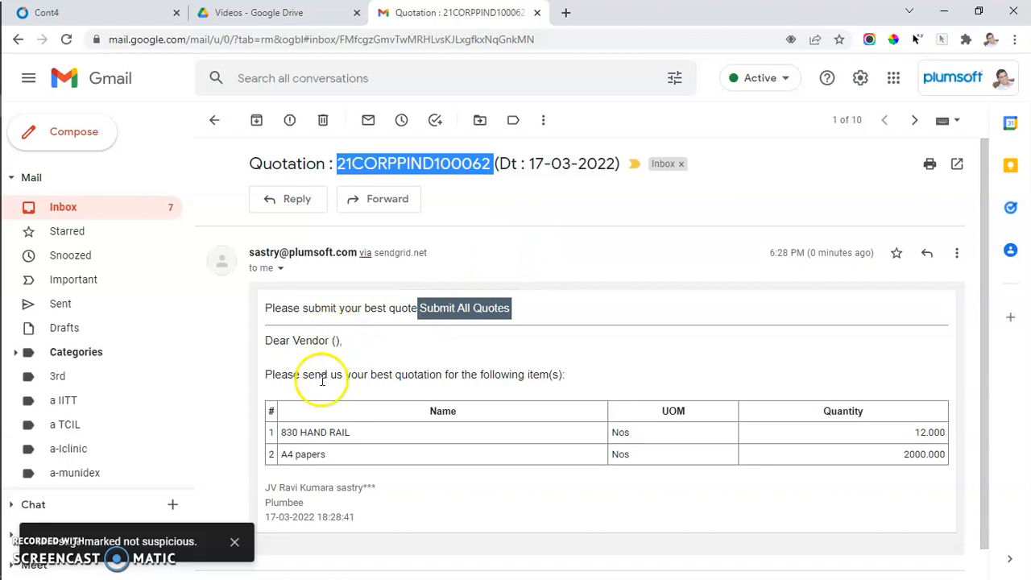
left_click(459, 309)
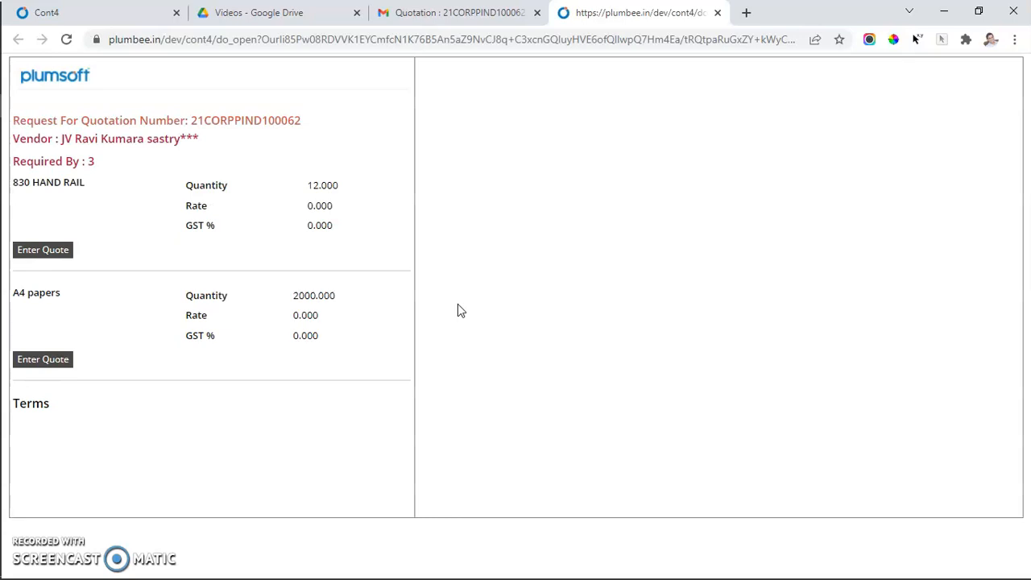
Enter and save the 830 HAND RAIL quote with rate 12800, GST 18.00 % and remarks "Ex factory".
left_click(58, 252)
left_click_drag(776, 317, 870, 316)
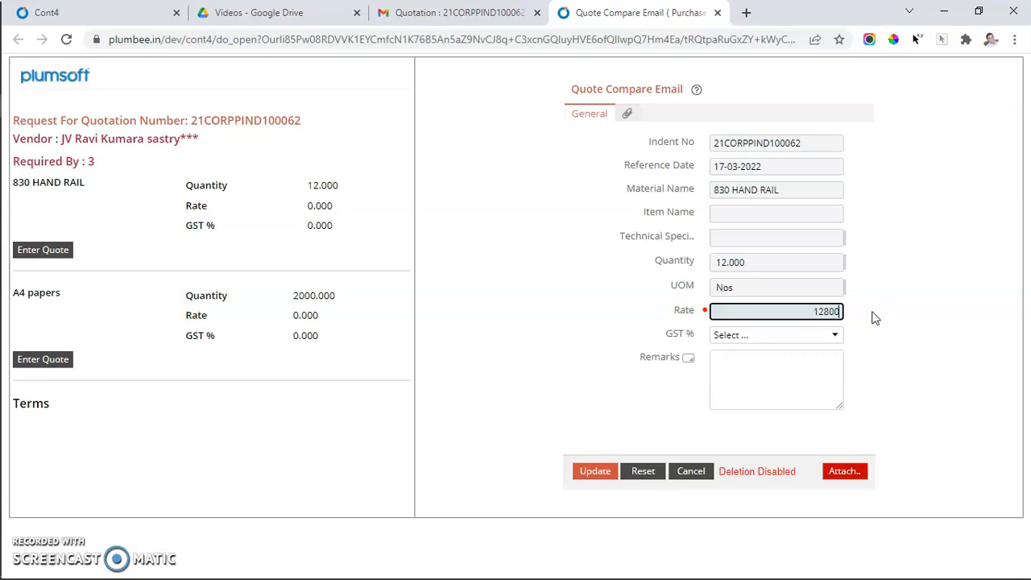
left_click(779, 330)
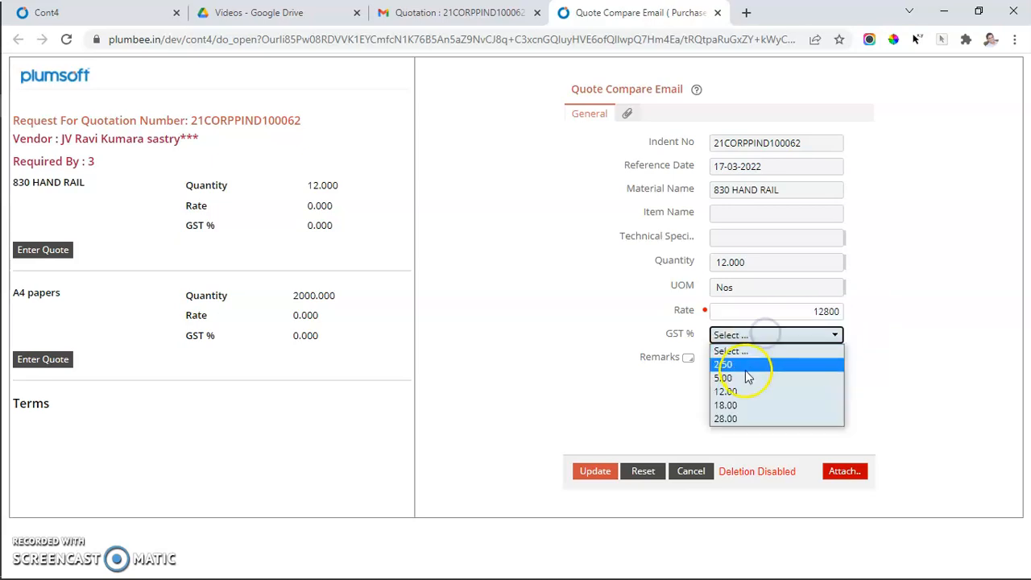
left_click(738, 404)
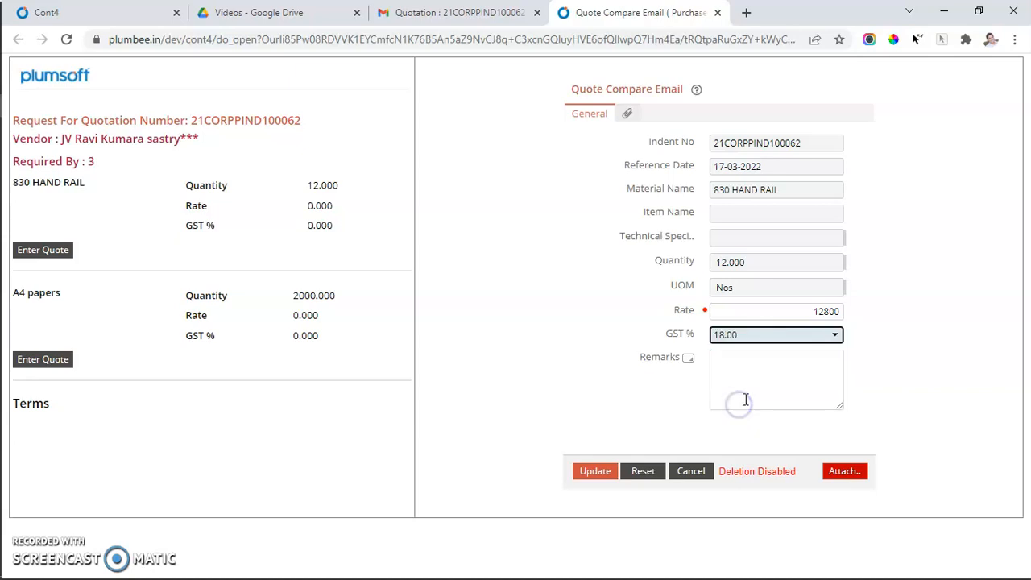
left_click(741, 400)
type("Ex factory")
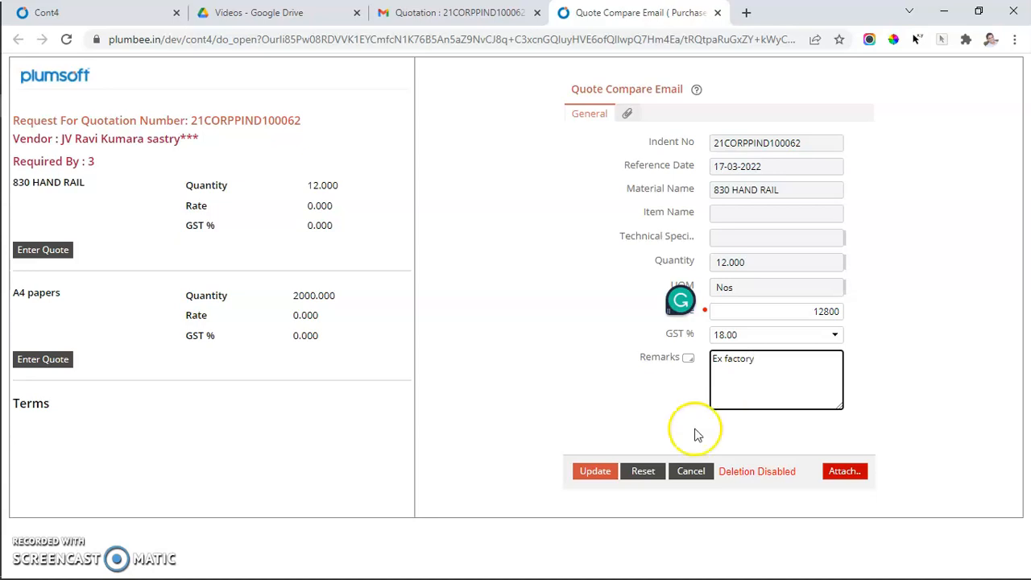
left_click(593, 472)
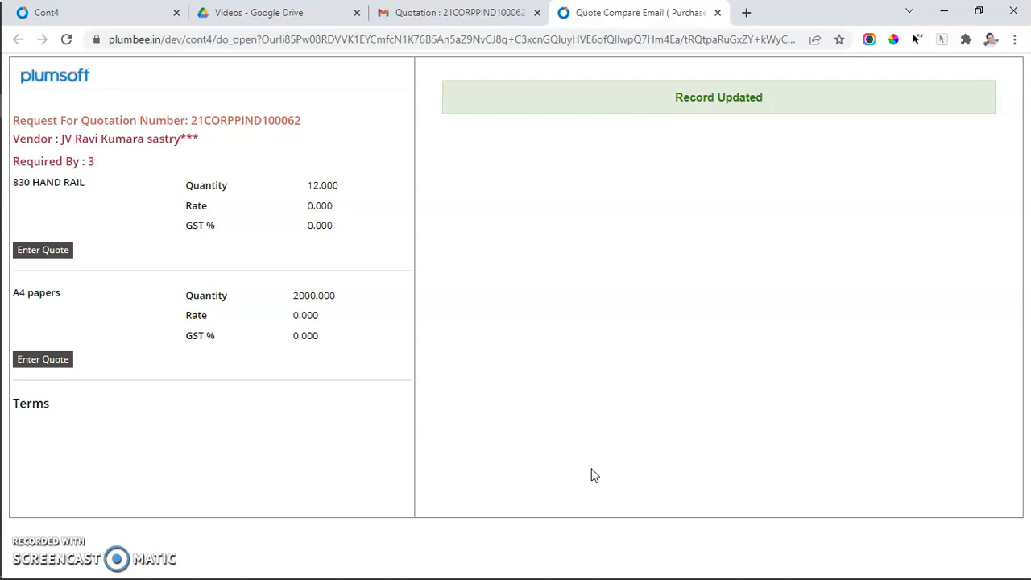
Enter and save the A4 papers quote with rate 8, GST 18.00 % and remarks starting "Min 50".
left_click(44, 358)
left_click(780, 314)
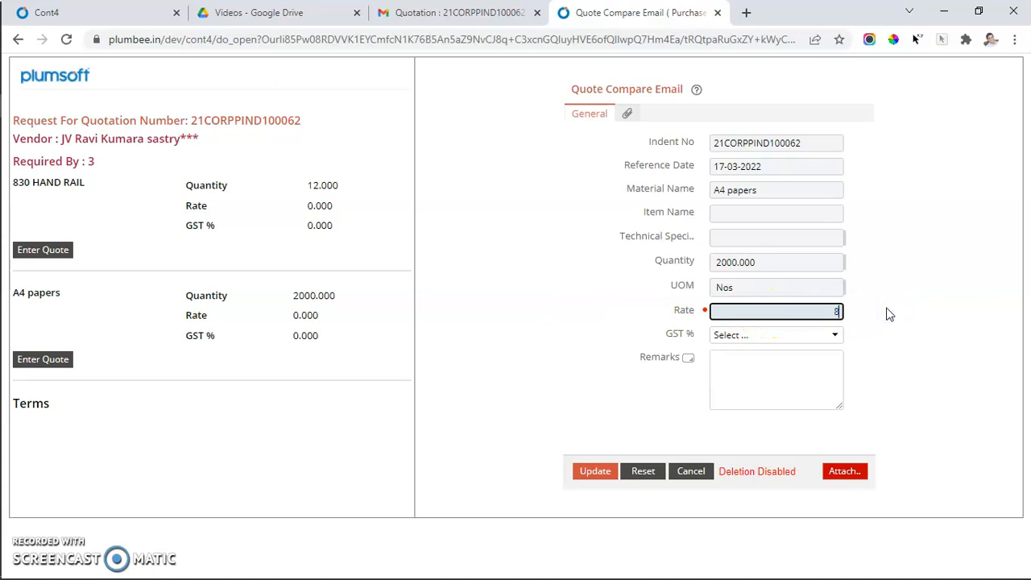
left_click(772, 335)
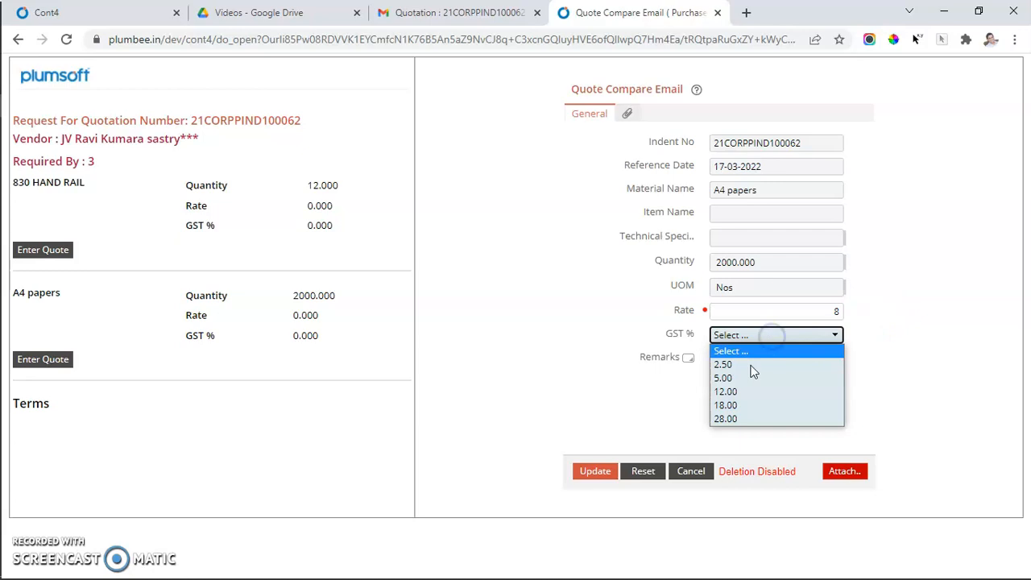
left_click(727, 405)
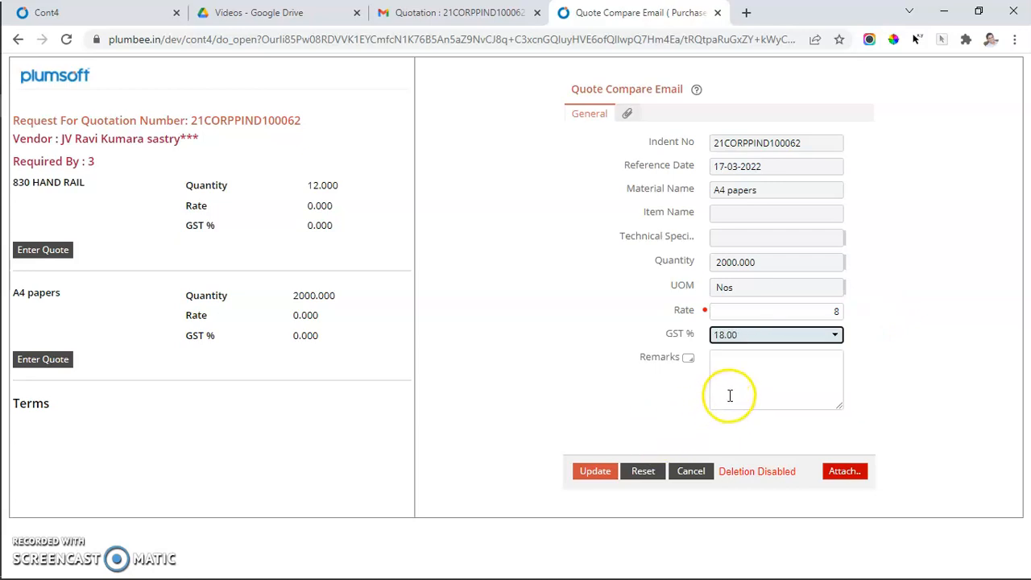
left_click(732, 396)
type("Min 5000")
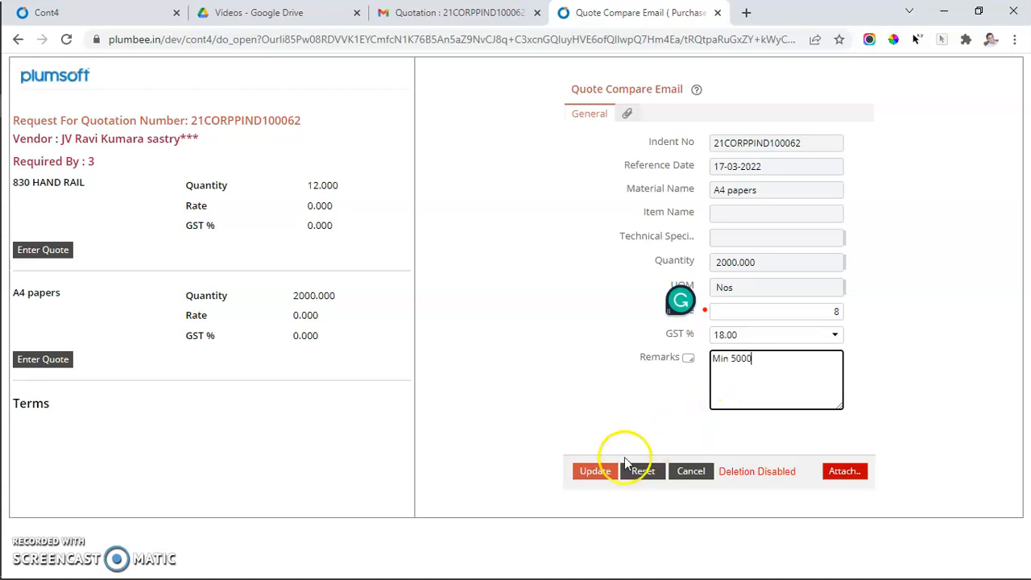
left_click(595, 474)
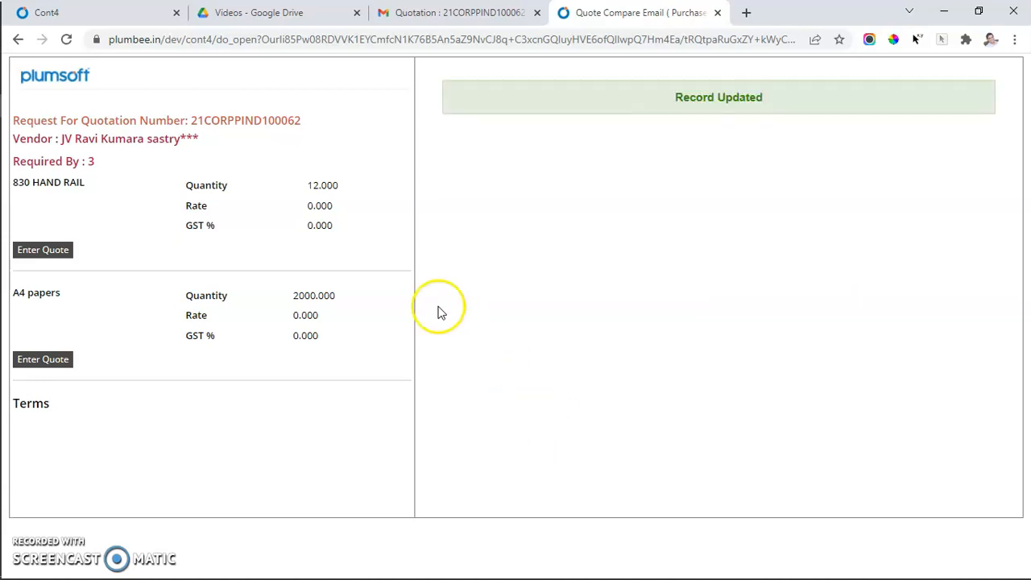
Reopen the 830 HAND RAIL quote to review its saved entries.
left_click(61, 252)
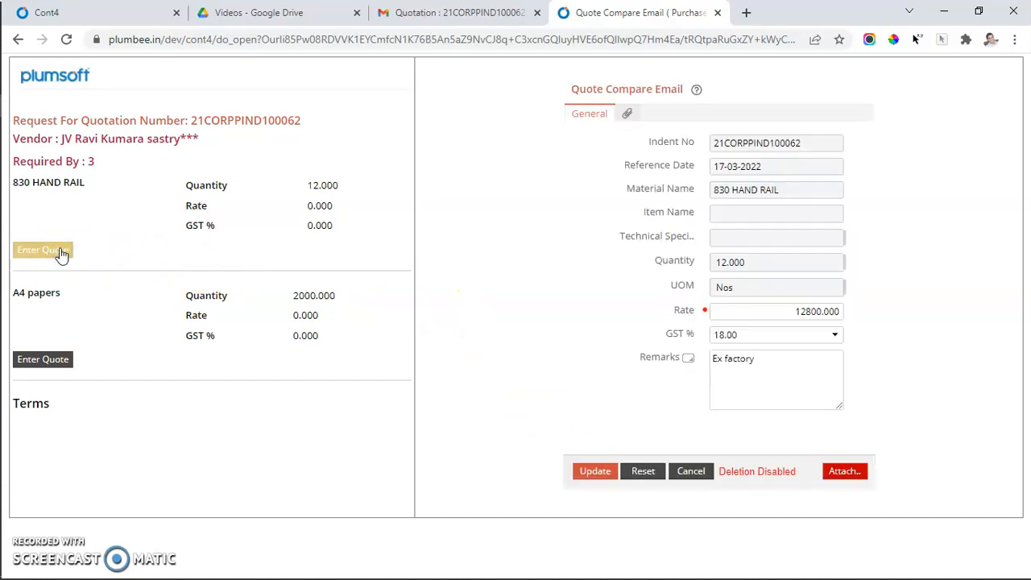